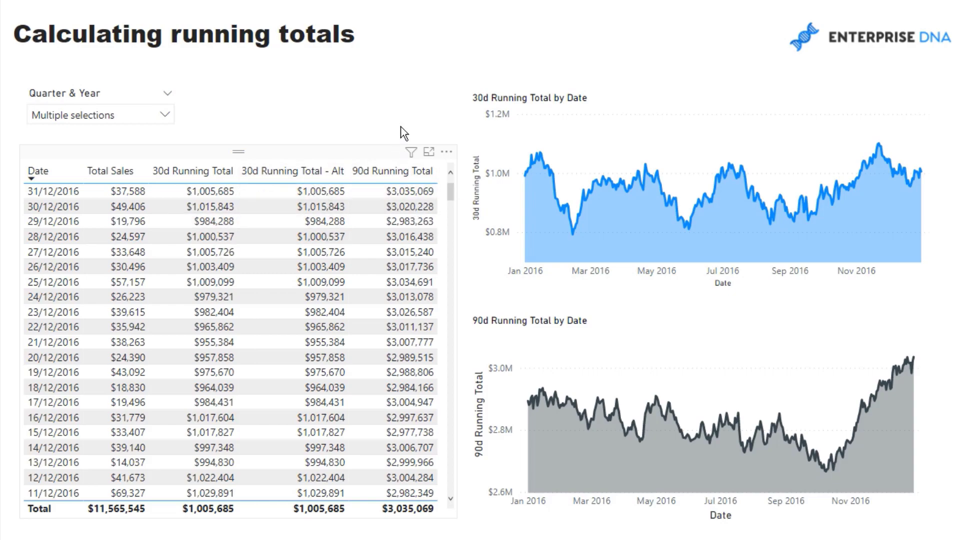
Tick Q1, Q2, Q3 and Q4 2017 in the Quarter & Year slicer.
{"action": "left_click", "coordinate": [165, 116]}
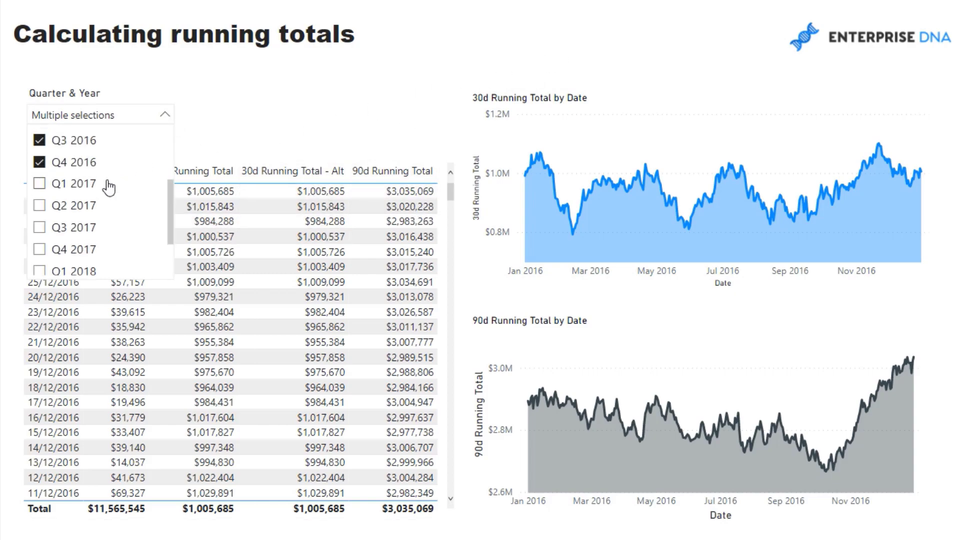
{"action": "scroll", "coordinate": [47, 188], "scroll_direction": "up", "scroll_amount": 2}
{"action": "scroll", "coordinate": [89, 210], "scroll_direction": "down", "scroll_amount": 2}
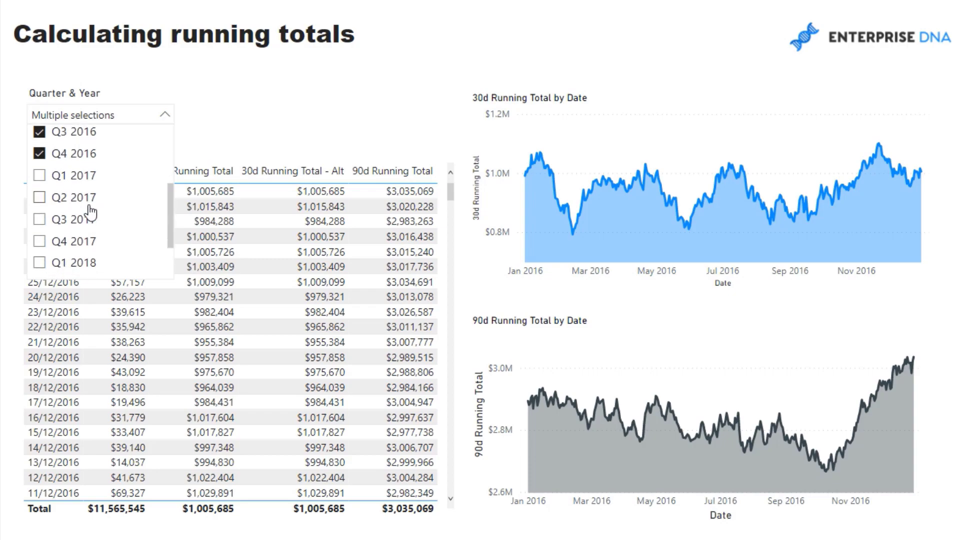
{"action": "left_click", "coordinate": [39, 175]}
{"action": "left_click", "coordinate": [40, 197]}
{"action": "left_click", "coordinate": [39, 219]}
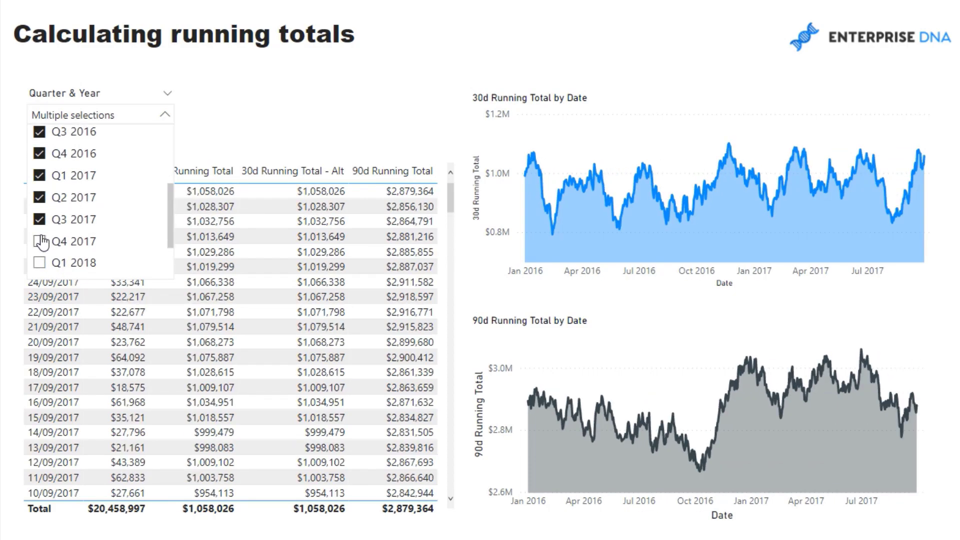
{"action": "left_click", "coordinate": [39, 243]}
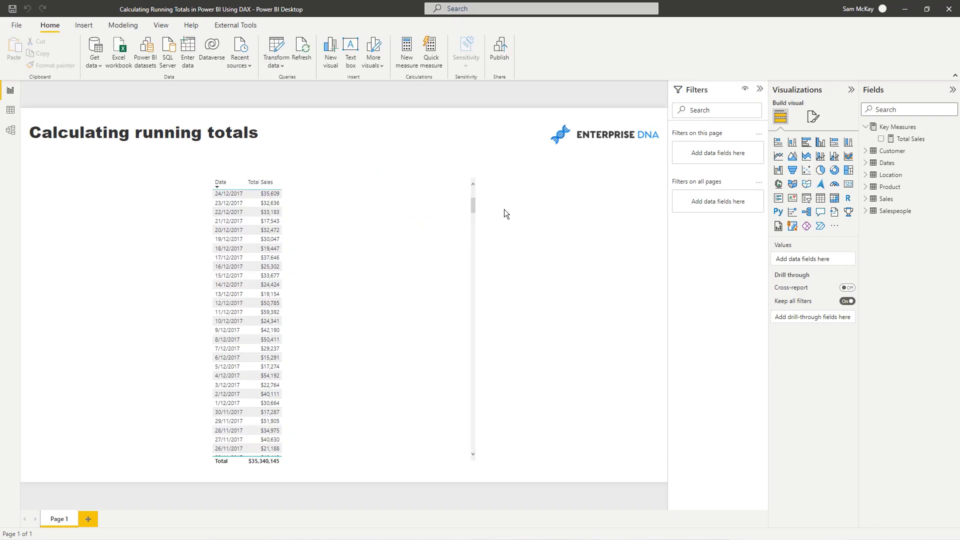
{"action": "mouse_move", "coordinate": [436, 223]}
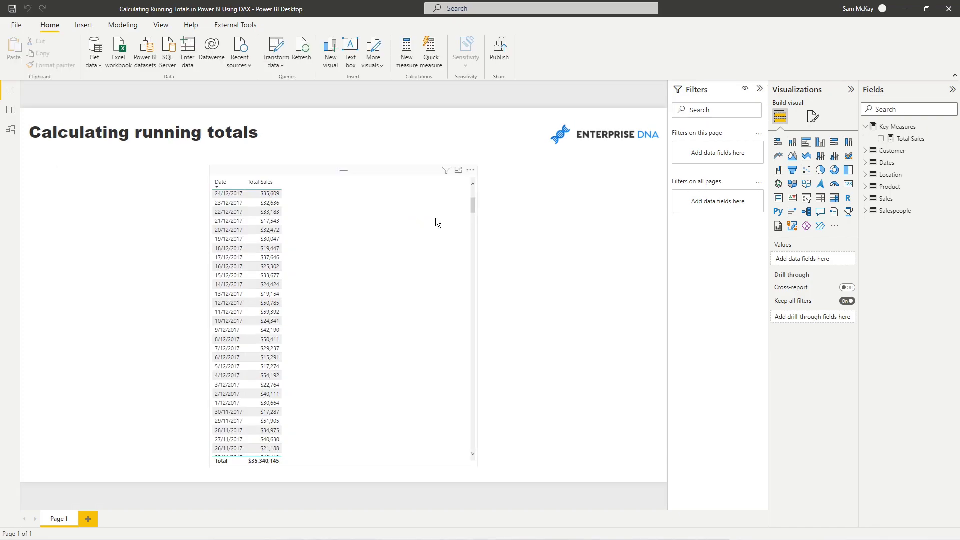
Select the Date and Total Sales table and start a new measure.
{"action": "left_click", "coordinate": [417, 217]}
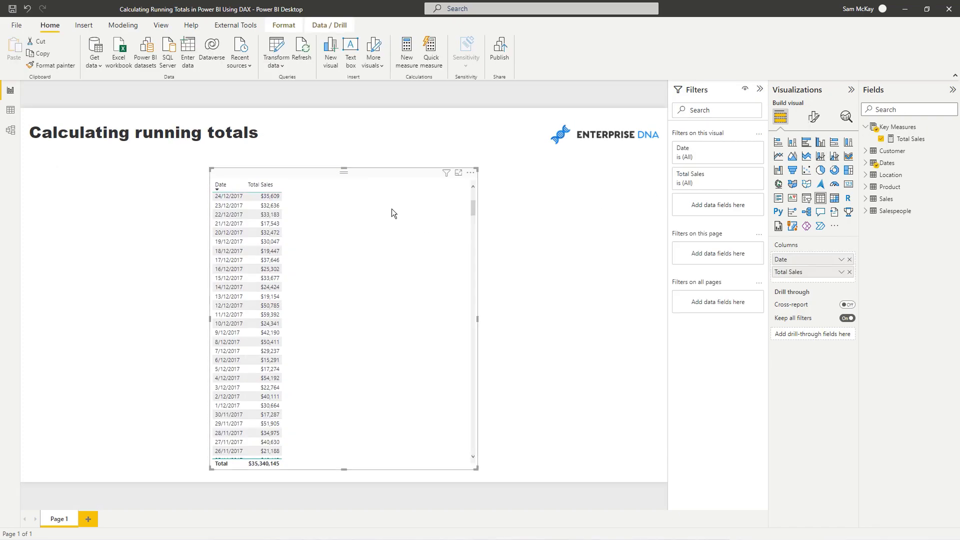
{"action": "scroll", "coordinate": [301, 200], "scroll_direction": "down", "scroll_amount": 2}
{"action": "scroll", "coordinate": [271, 241], "scroll_direction": "down", "scroll_amount": 6}
{"action": "scroll", "coordinate": [274, 261], "scroll_direction": "down", "scroll_amount": 5}
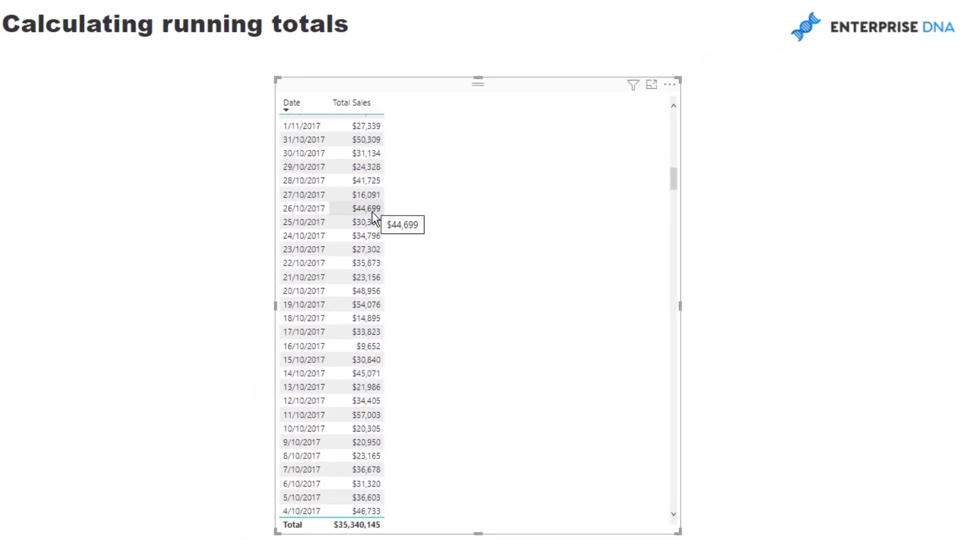
{"action": "scroll", "coordinate": [373, 213], "scroll_direction": "up", "scroll_amount": 4}
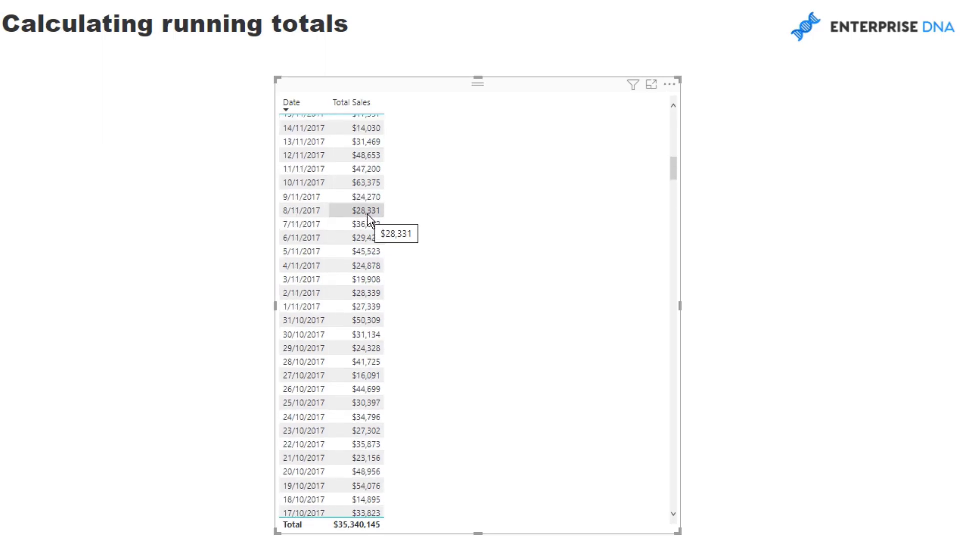
{"action": "scroll", "coordinate": [366, 216], "scroll_direction": "up", "scroll_amount": 9}
{"action": "scroll", "coordinate": [365, 225], "scroll_direction": "down", "scroll_amount": 15}
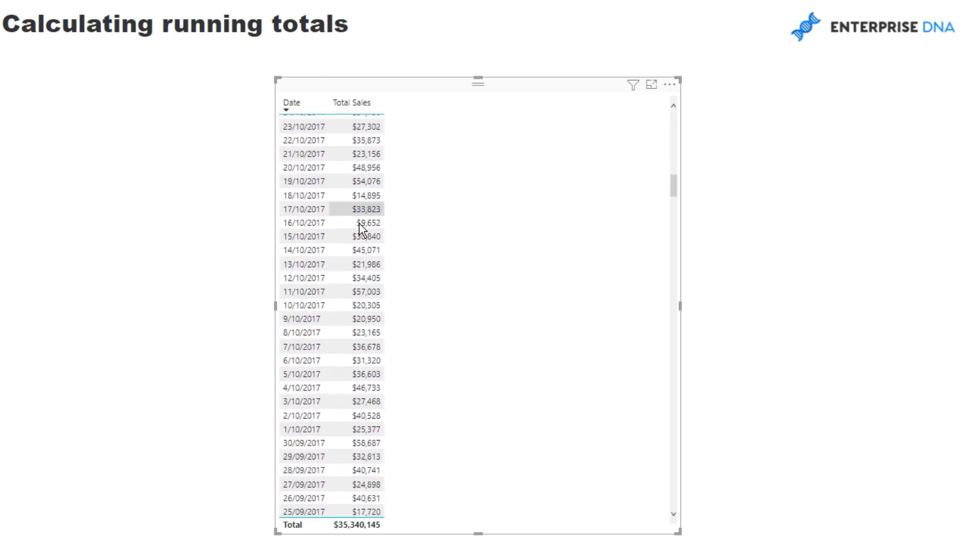
{"action": "scroll", "coordinate": [364, 232], "scroll_direction": "down", "scroll_amount": 2}
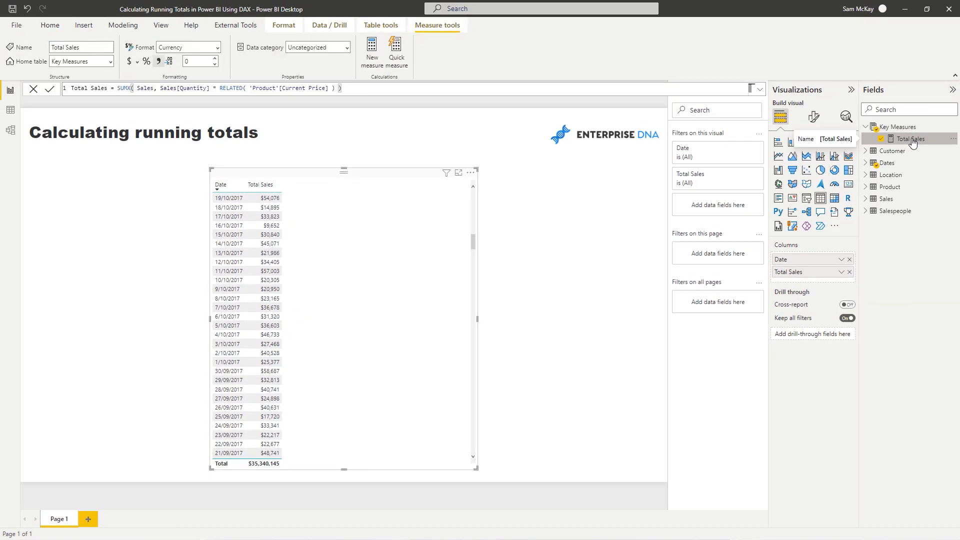
{"action": "left_click", "coordinate": [372, 53]}
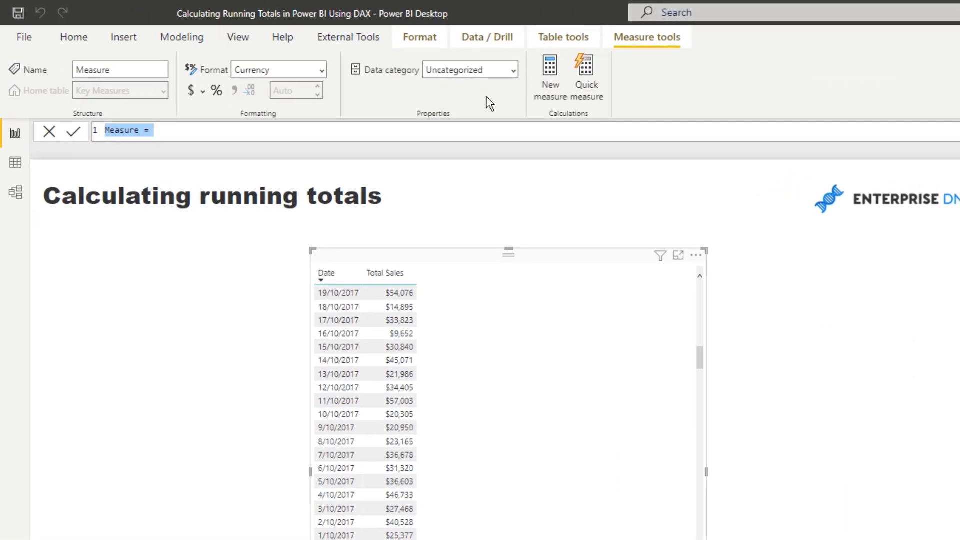
{"action": "type", "text": "Running"}
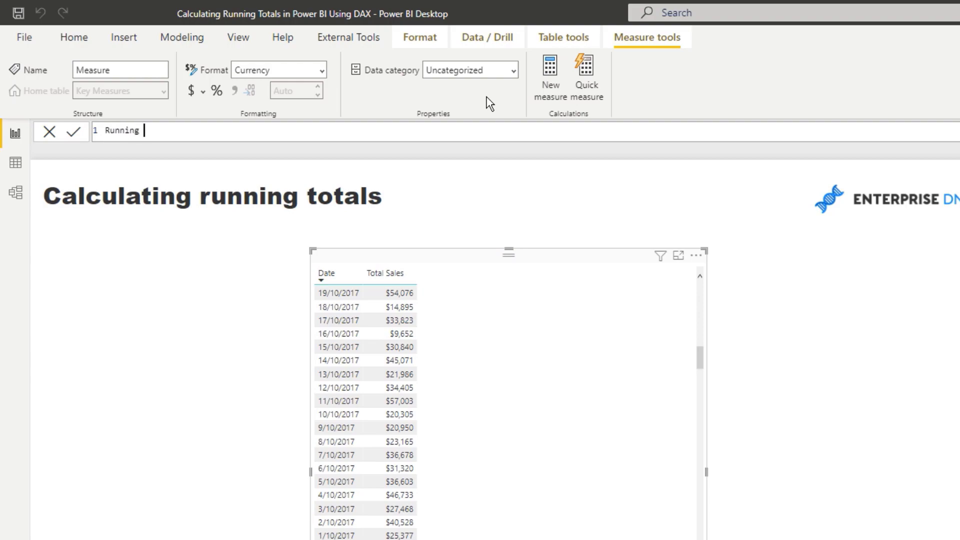
{"action": "type", "text": " Total "}
{"action": "type", "text": "30D"}
{"action": "type", "text": " ="}
Name the measure Running Total 30D and enter CALCULATE( [Total Sales], plus an indented third line.
{"action": "key", "text": "shift+Return"}
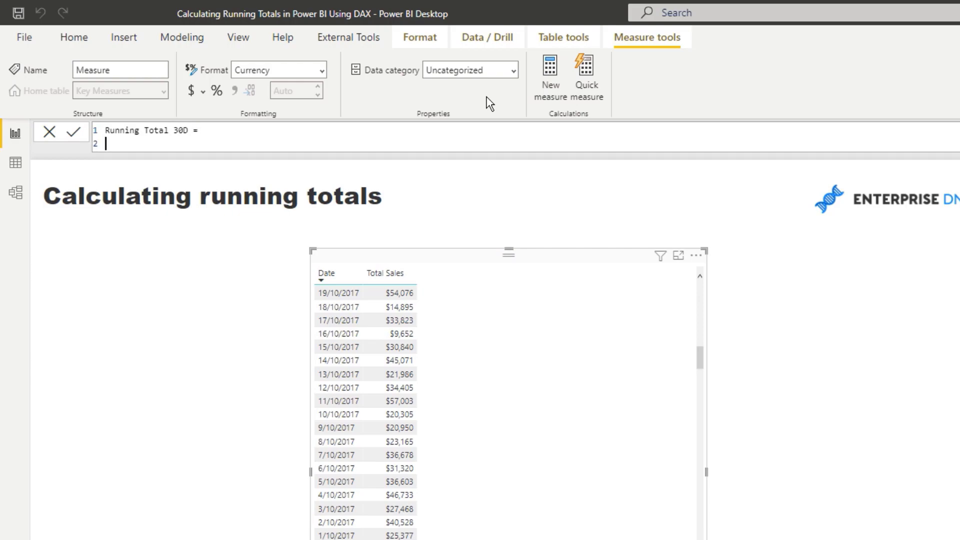
{"action": "type", "text": "CAL"}
{"action": "key", "text": "Tab"}
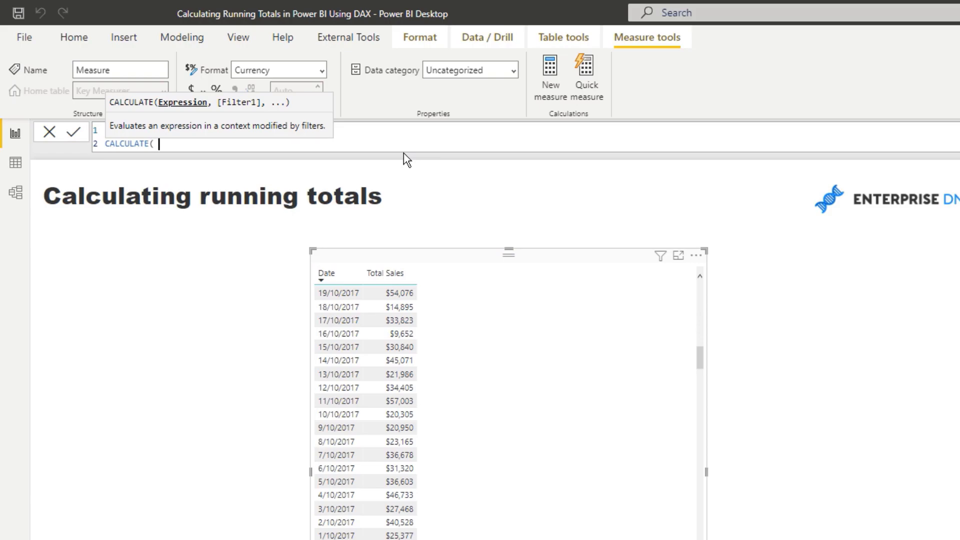
{"action": "type", "text": "tot"}
{"action": "left_click", "coordinate": [349, 210]}
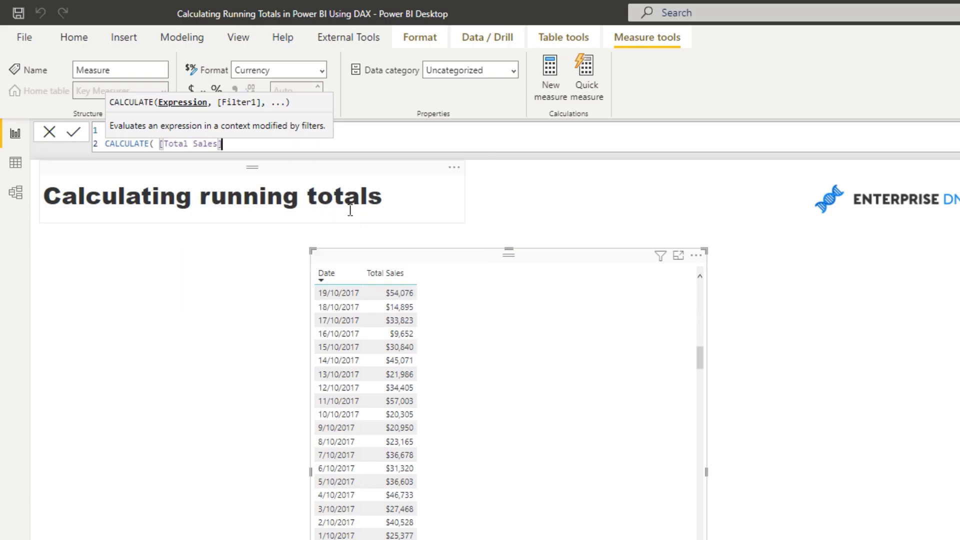
{"action": "type", "text": ","}
{"action": "key", "text": "shift+Return"}
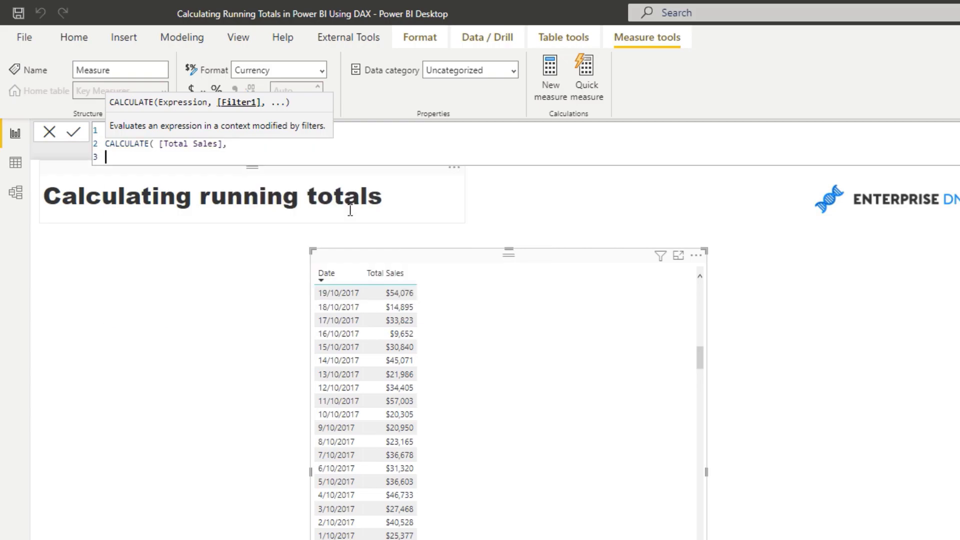
{"action": "key", "text": "Tab"}
{"action": "type", "text": "FIL"}
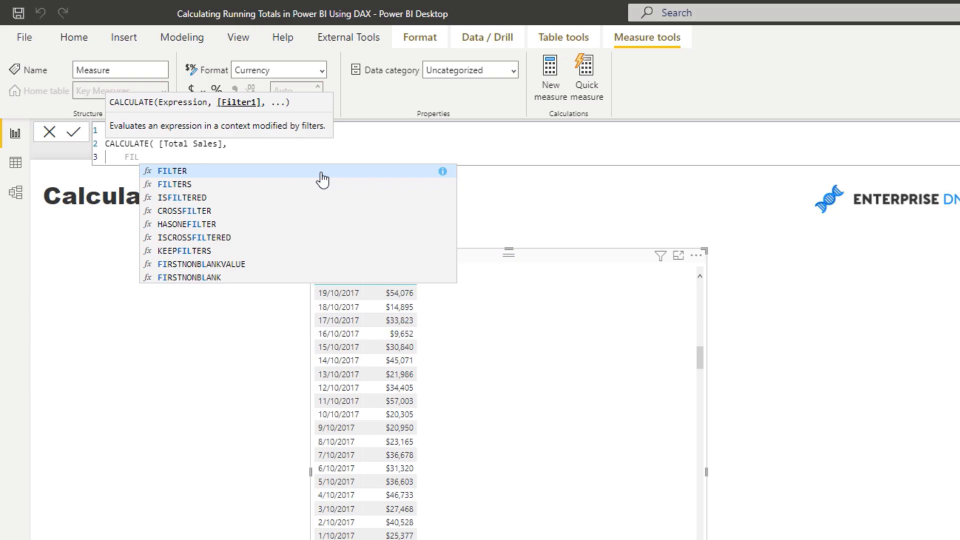
Enter FILTER( ALL( Dates ), as the filter argument and begin a fourth line.
{"action": "key", "text": "Tab"}
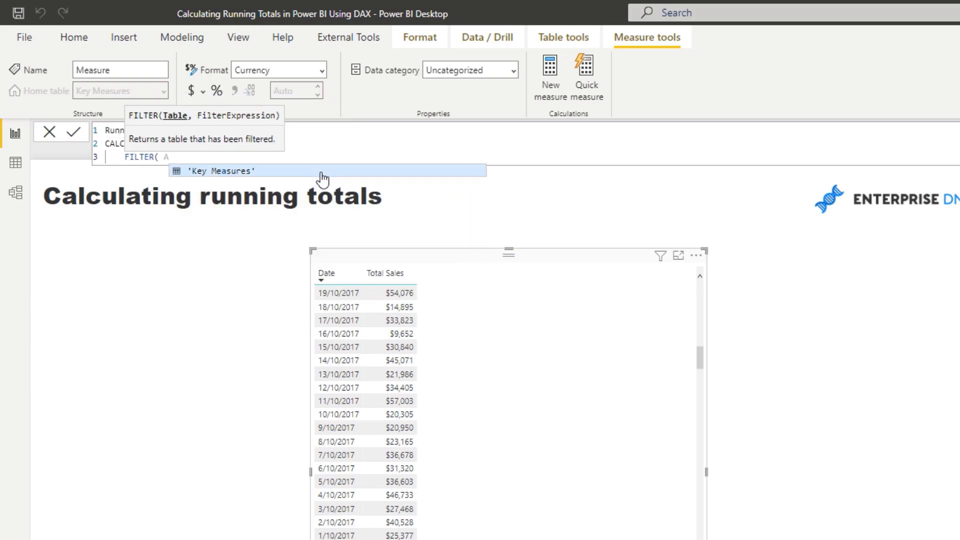
{"action": "type", "text": "ALL( "}
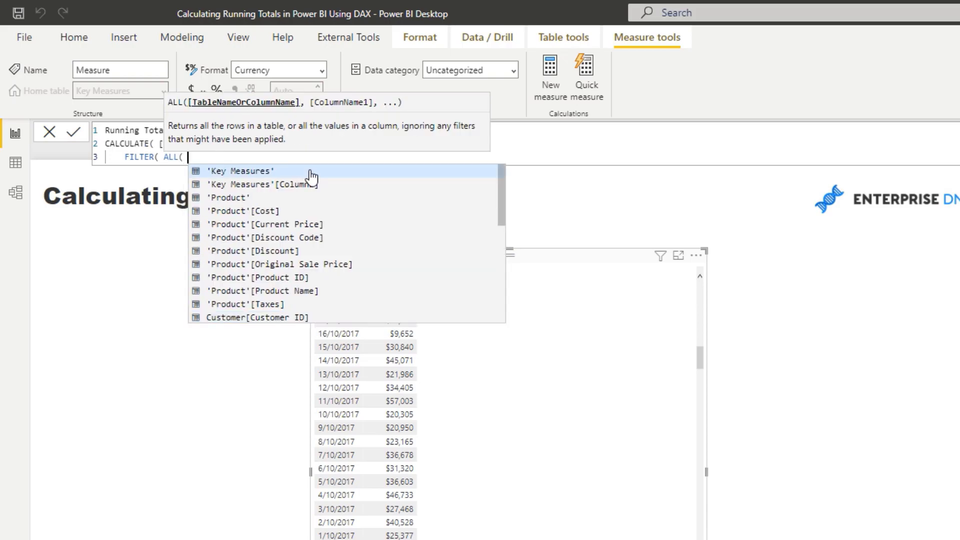
{"action": "type", "text": "Da"}
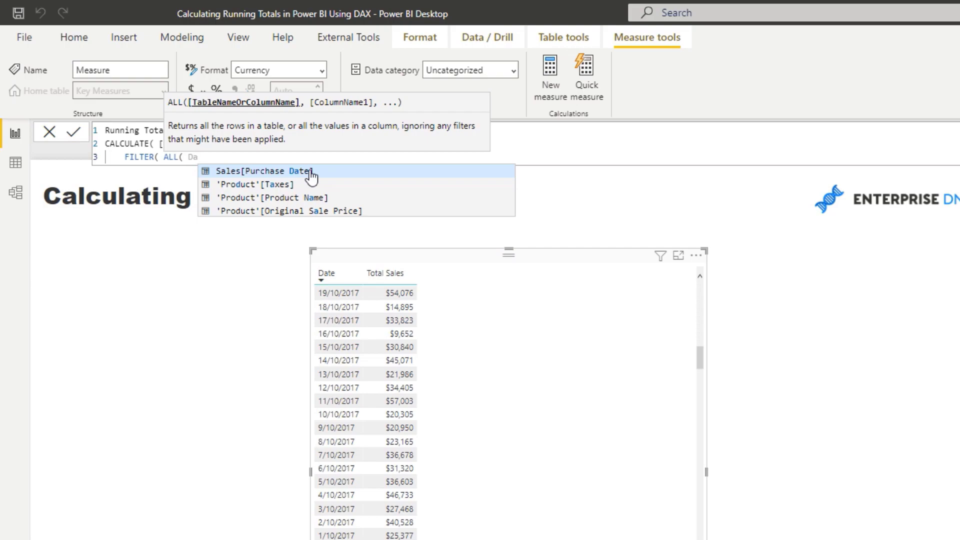
{"action": "type", "text": "tes )"}
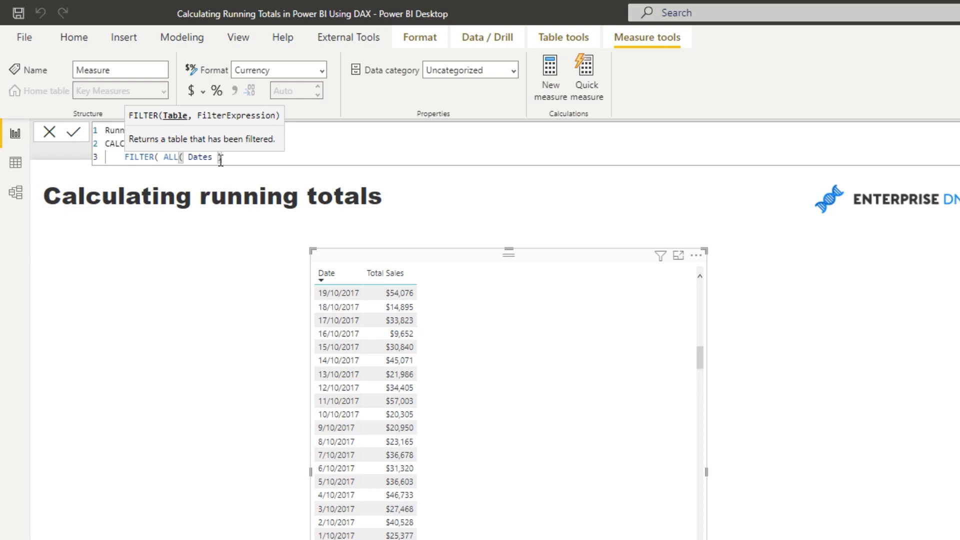
{"action": "type", "text": ","}
{"action": "key", "text": "shift+Return"}
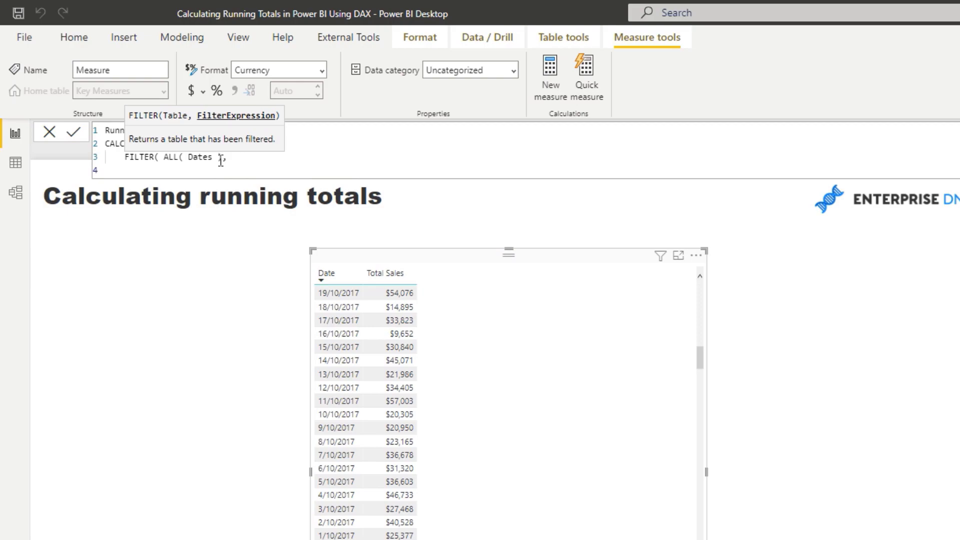
{"action": "type", "text": "Dates"}
Write the condition Dates[Date] <= MAX( Dates[Date] ) on formula line 4.
{"action": "left_click", "coordinate": [210, 265]}
{"action": "type", "text": "MAX( Dates"}
{"action": "left_click", "coordinate": [304, 268]}
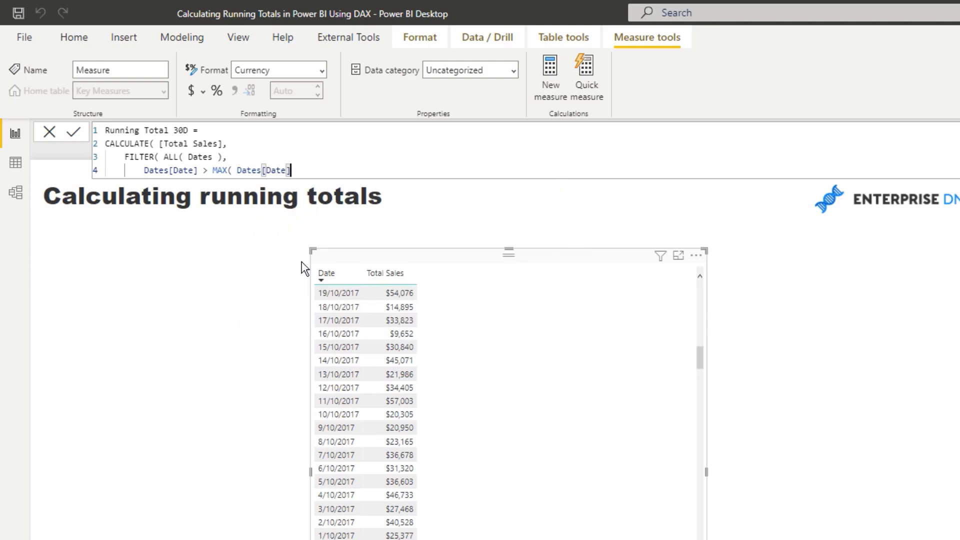
{"action": "type", "text": "- "}
{"action": "type", "text": "30"}
{"action": "left_click", "coordinate": [293, 170]}
{"action": "type", "text": ")"}
{"action": "left_click", "coordinate": [341, 170]}
{"action": "type", "text": "&&"}
Add a fifth line on Dates[Date], close the parentheses and commit Running Total 30D.
{"action": "key", "text": "shift+Return"}
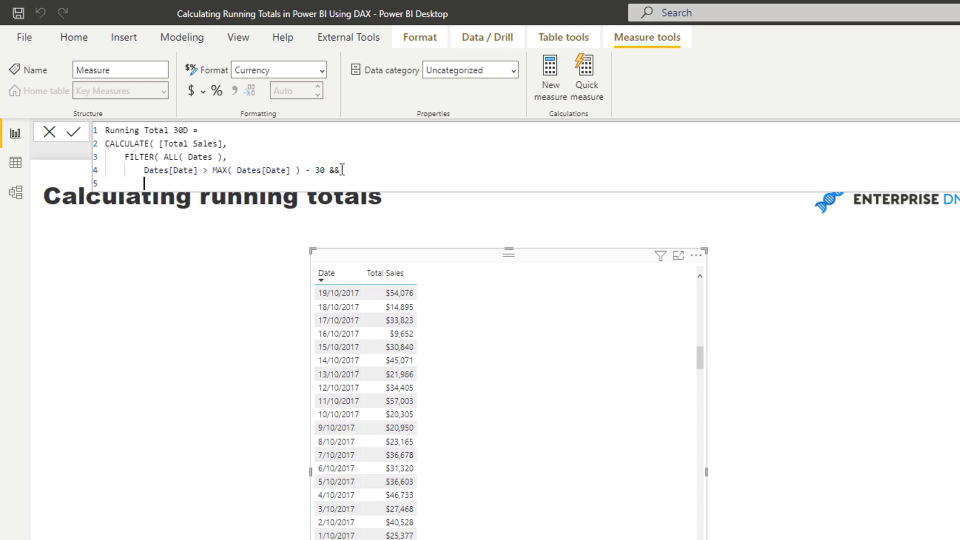
{"action": "type", "text": "Dates"}
{"action": "left_click", "coordinate": [250, 275]}
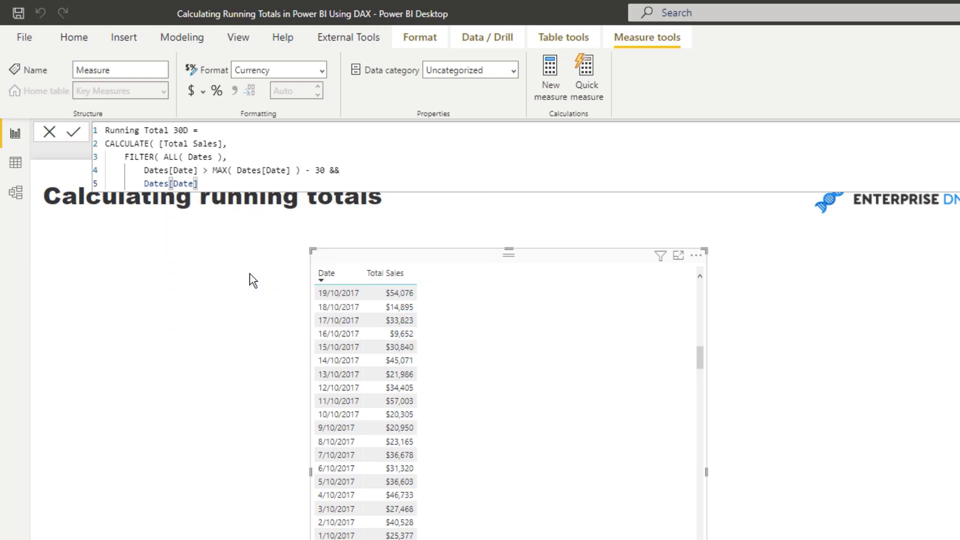
{"action": "type", "text": "<"}
{"action": "type", "text": "= MAX"}
{"action": "type", "text": "( Date"}
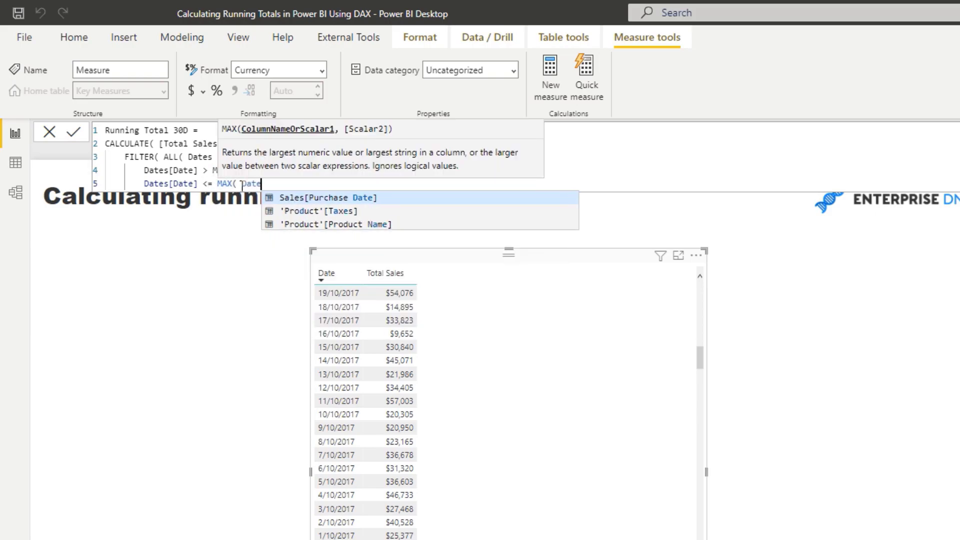
{"action": "key", "text": "BackSpace"}
{"action": "key", "text": "BackSpace"}
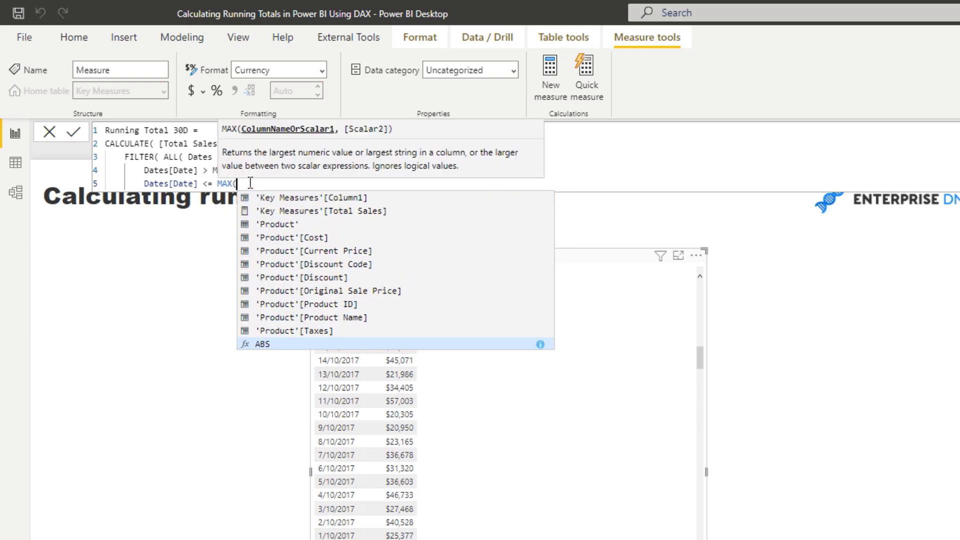
{"action": "type", "text": "Dates"}
{"action": "key", "text": "Tab"}
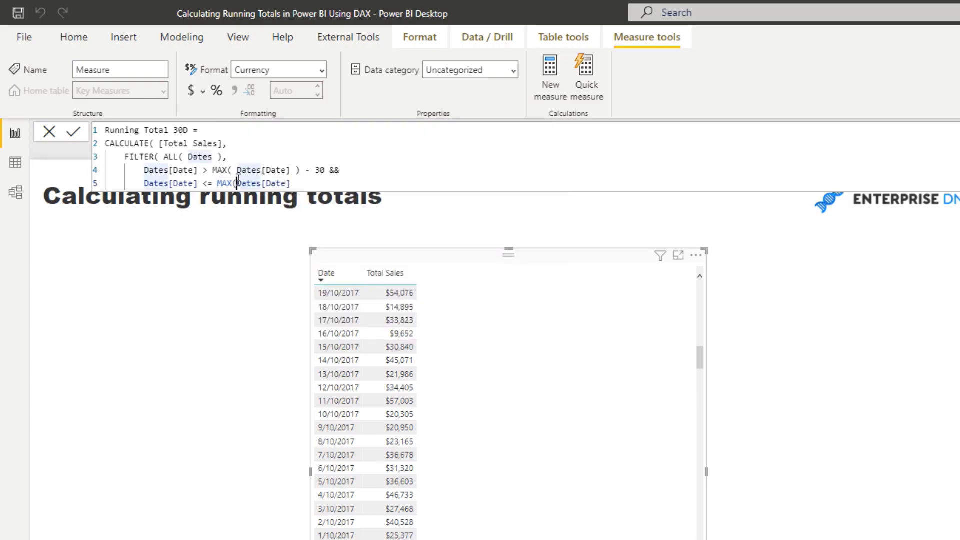
{"action": "type", "text": "))"}
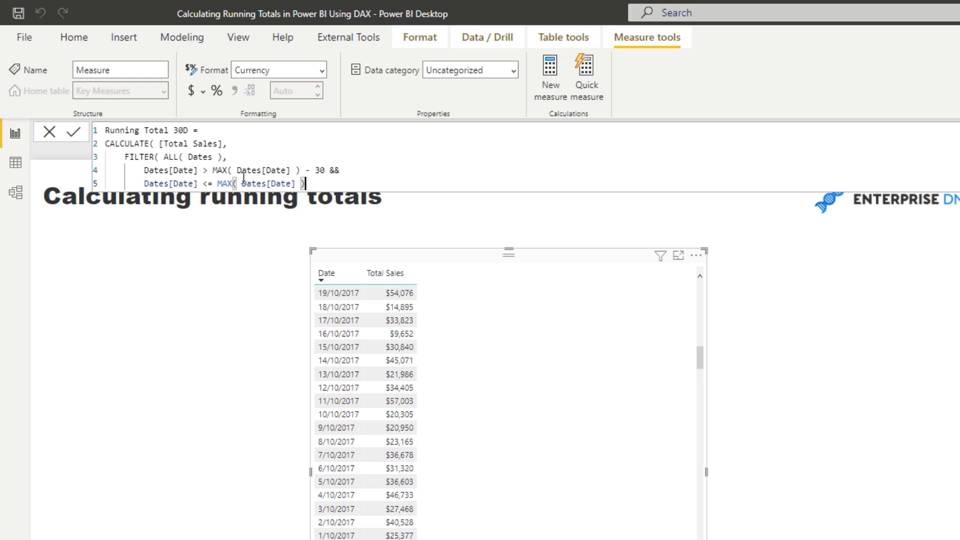
{"action": "left_click_drag", "start_coordinate": [212, 169], "coordinate": [301, 171]}
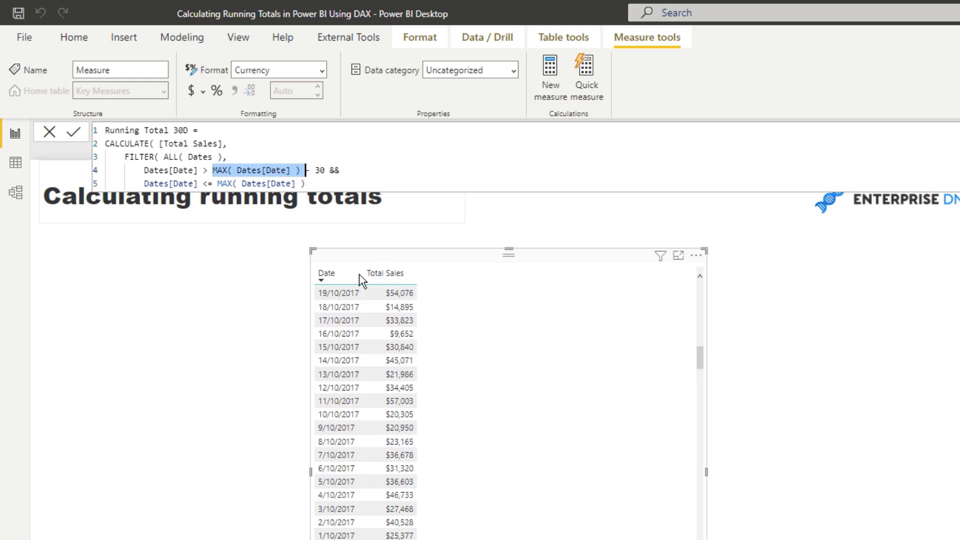
{"action": "left_click", "coordinate": [328, 185]}
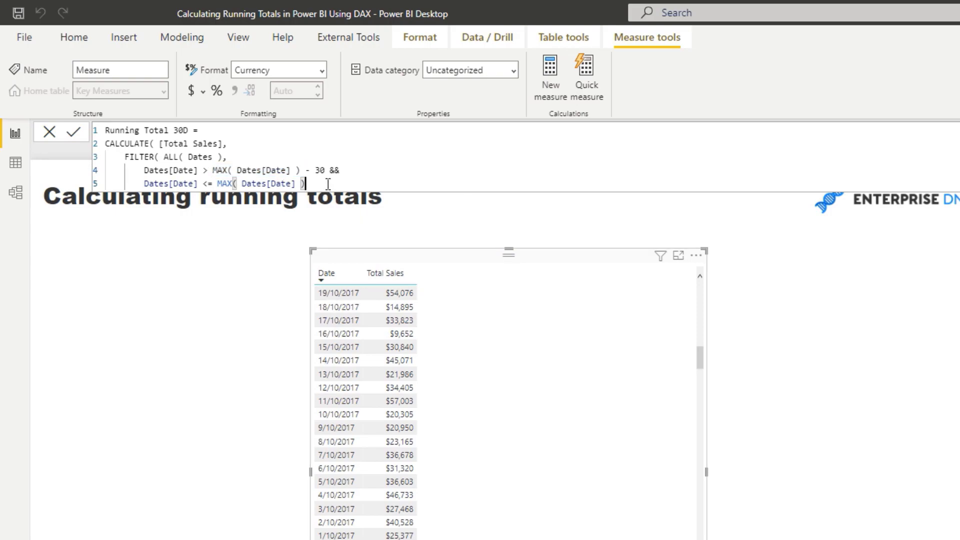
{"action": "type", "text": ")"}
{"action": "key", "text": "Return"}
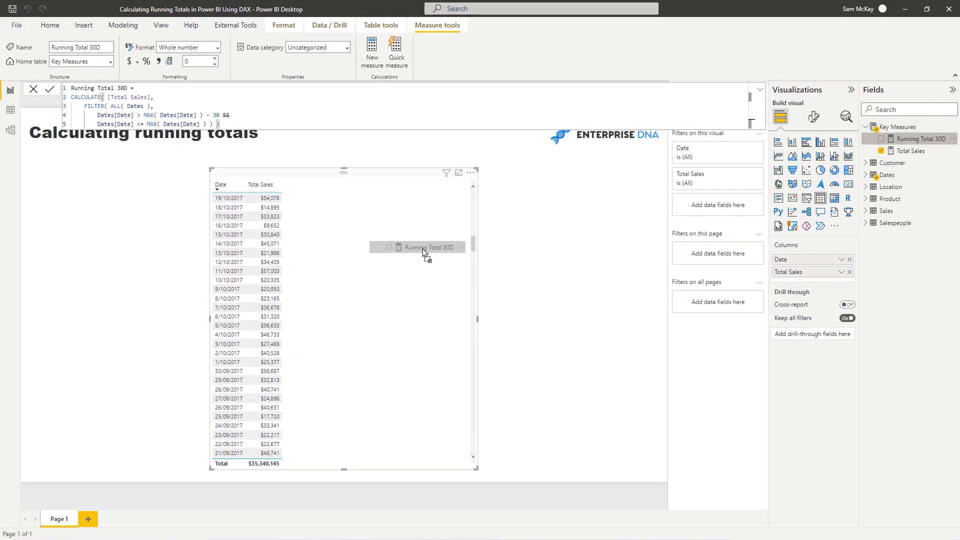
Add Running Total 30D to the table as $ English (United States) and select its formula.
{"action": "left_click_drag", "start_coordinate": [921, 139], "coordinate": [415, 248]}
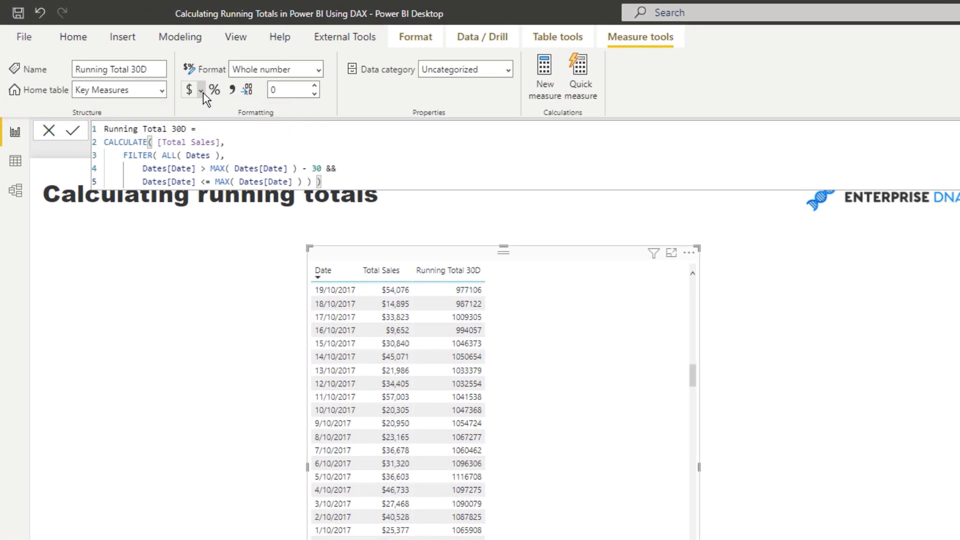
{"action": "left_click", "coordinate": [135, 61]}
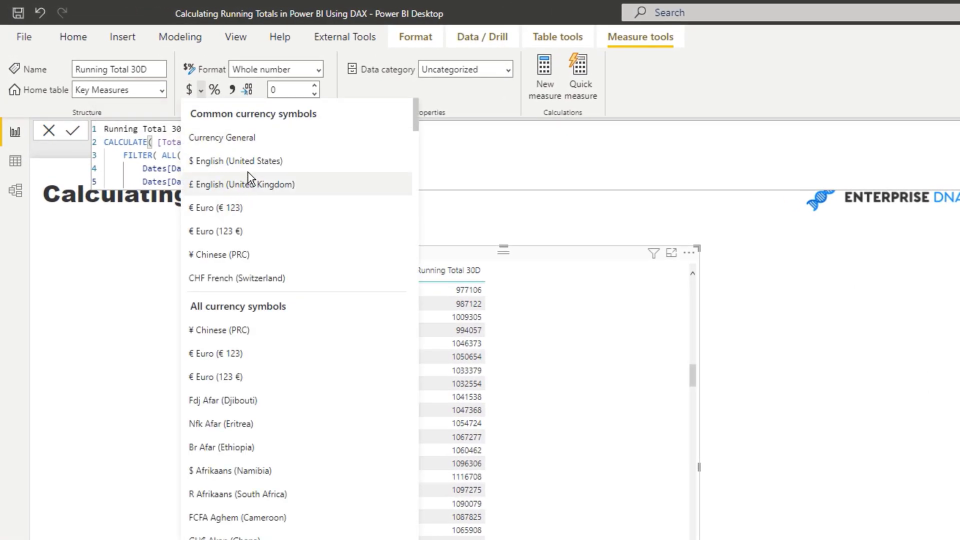
{"action": "left_click", "coordinate": [248, 160]}
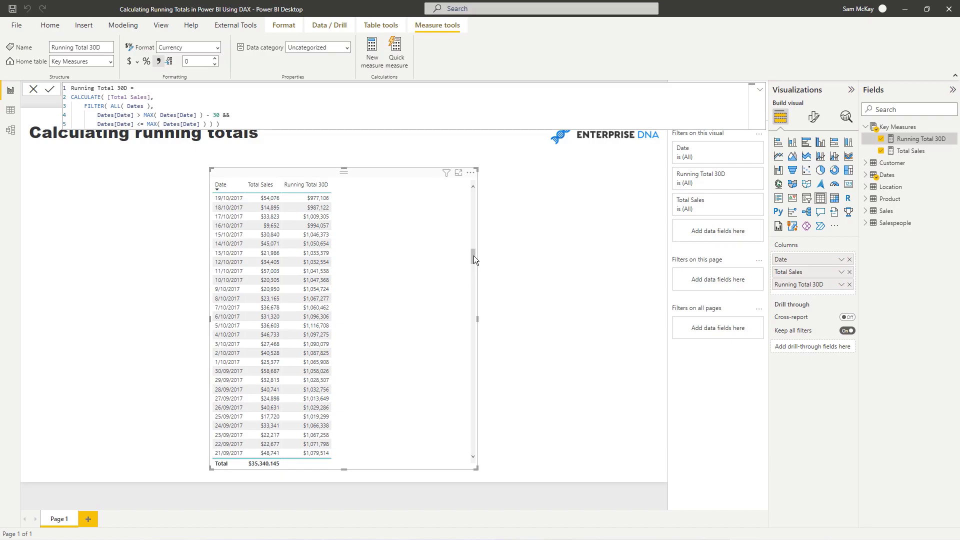
{"action": "scroll", "coordinate": [417, 273], "scroll_direction": "down", "scroll_amount": 5}
{"action": "scroll", "coordinate": [416, 274], "scroll_direction": "down", "scroll_amount": 5}
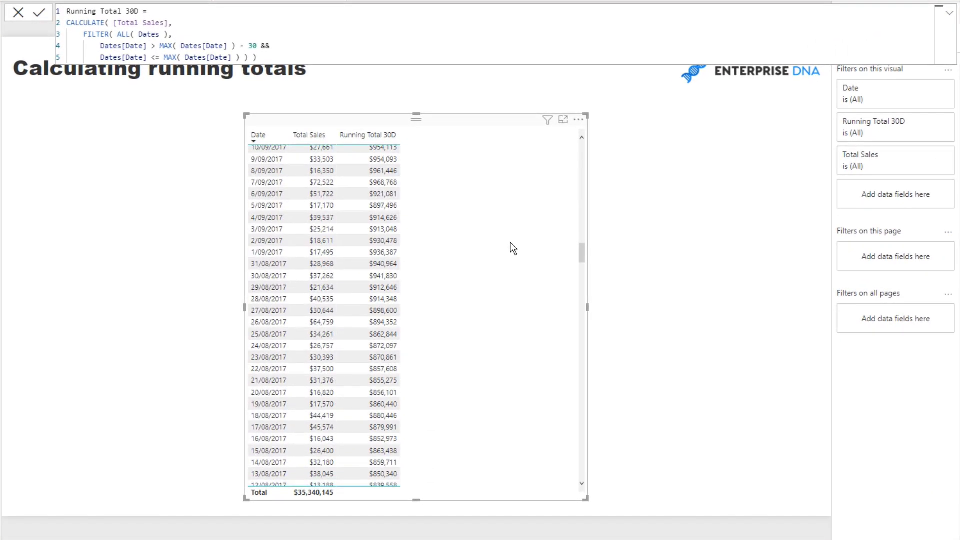
{"action": "scroll", "coordinate": [511, 248], "scroll_direction": "up", "scroll_amount": 2}
{"action": "scroll", "coordinate": [510, 248], "scroll_direction": "up", "scroll_amount": 5}
{"action": "scroll", "coordinate": [510, 248], "scroll_direction": "up", "scroll_amount": 3}
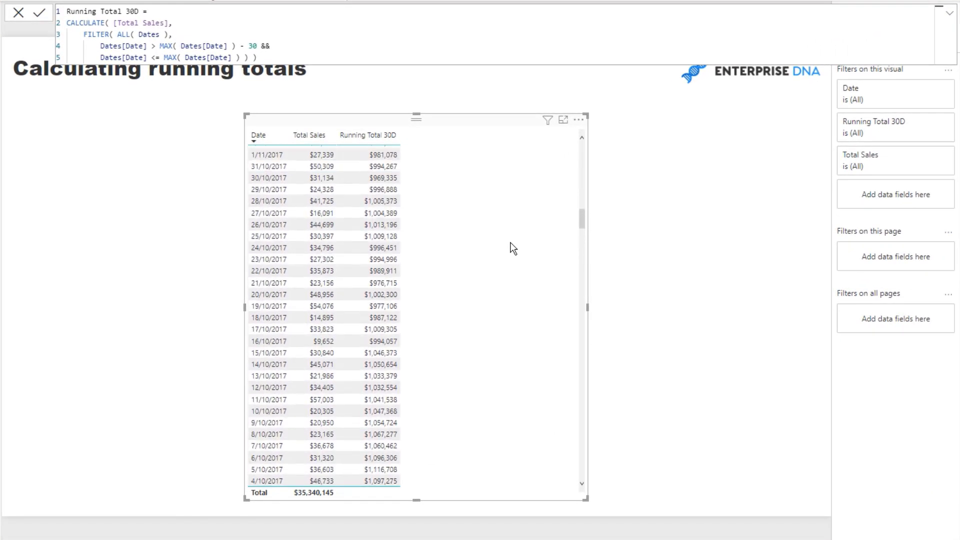
{"action": "scroll", "coordinate": [510, 248], "scroll_direction": "up", "scroll_amount": 3}
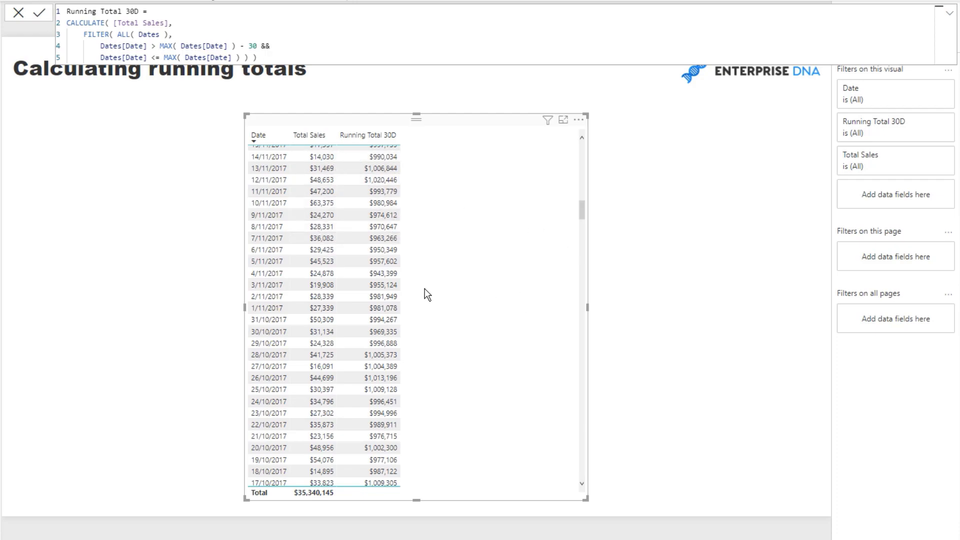
{"action": "left_click_drag", "start_coordinate": [258, 58], "coordinate": [64, 28]}
{"action": "key", "text": "ctrl+c"}
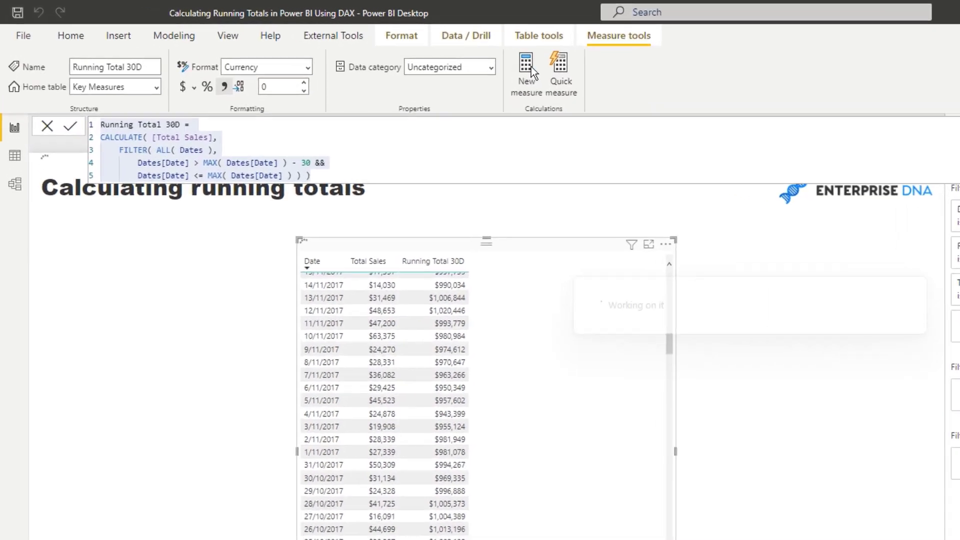
Create Running Total 90D from the pasted 30D formula with both 30s changed to 90.
{"action": "left_click", "coordinate": [372, 50]}
{"action": "key", "text": "ctrl+v"}
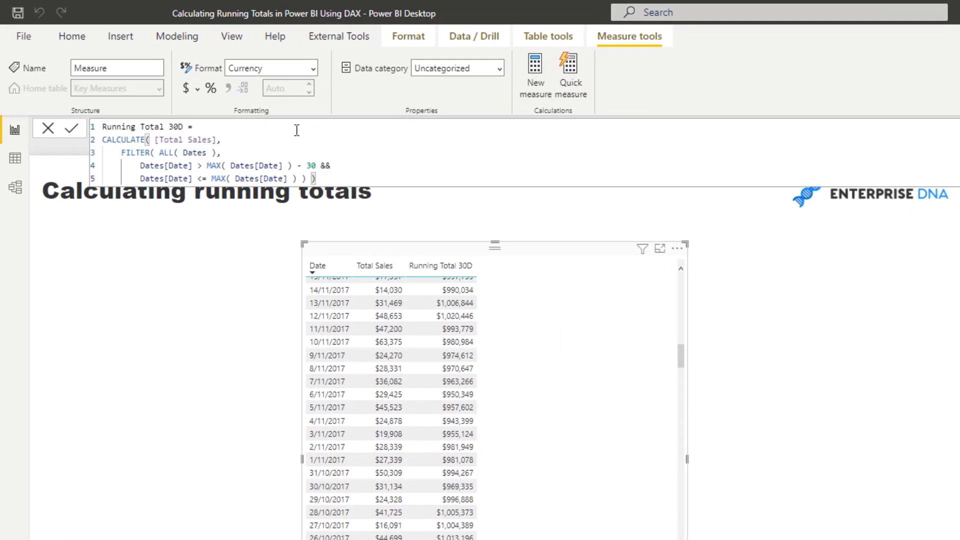
{"action": "left_click", "coordinate": [180, 127]}
{"action": "key", "text": "BackSpace"}
{"action": "key", "text": "BackSpace"}
{"action": "type", "text": "90"}
{"action": "double_click", "coordinate": [309, 166]}
{"action": "type", "text": "90"}
{"action": "left_click", "coordinate": [335, 175]}
{"action": "key", "text": "Return"}
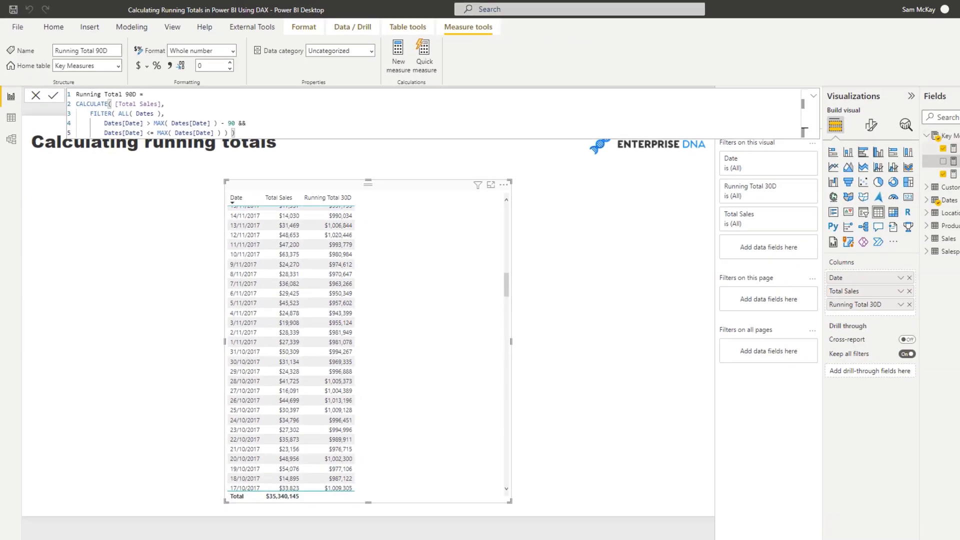
Add Running Total 90D to the table in US dollars, then highlight parts of its formula.
{"action": "left_click_drag", "start_coordinate": [921, 151], "coordinate": [414, 227]}
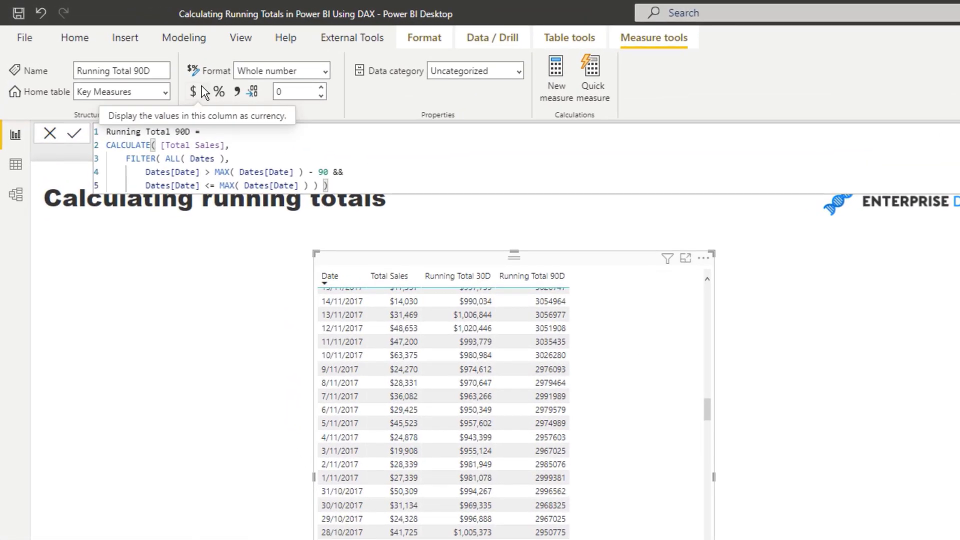
{"action": "left_click", "coordinate": [179, 80]}
{"action": "left_click", "coordinate": [247, 140]}
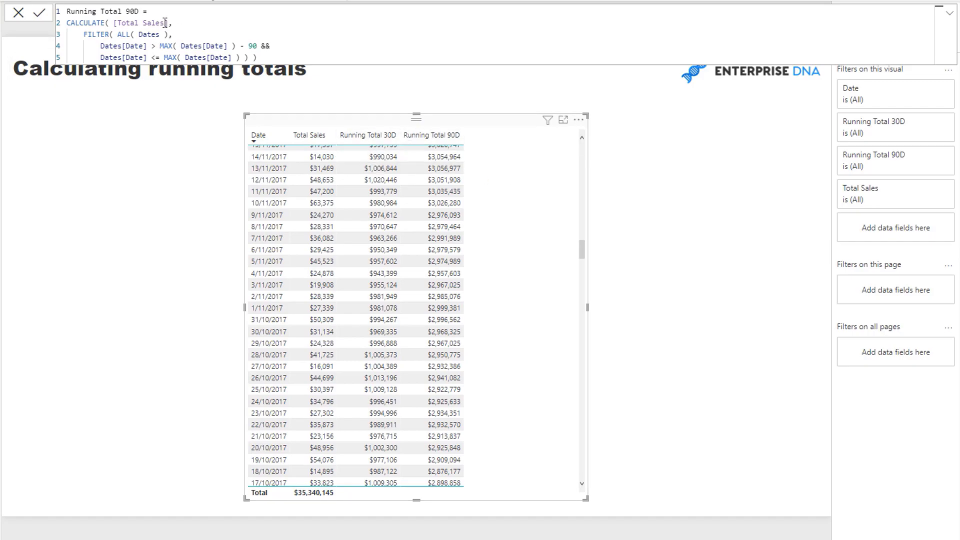
{"action": "left_click_drag", "start_coordinate": [168, 23], "coordinate": [115, 23]}
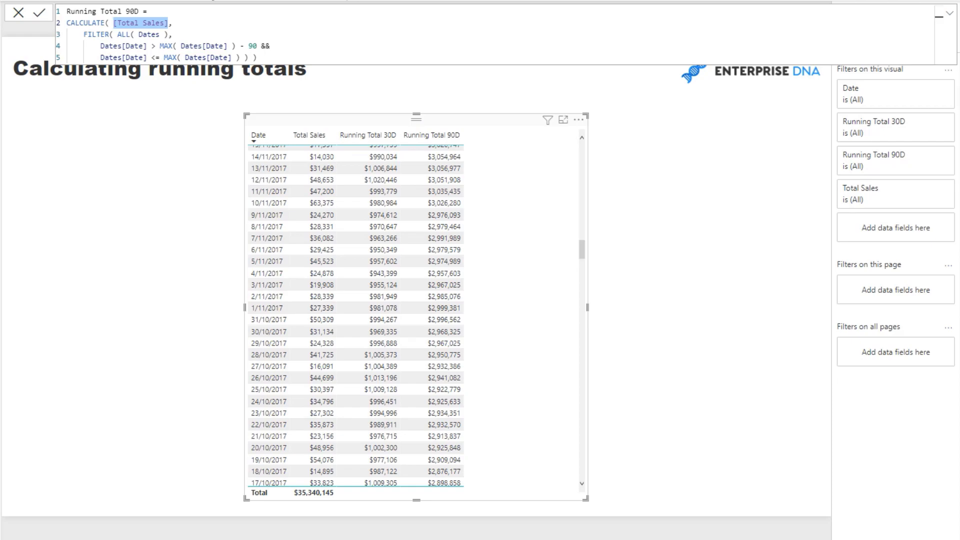
{"action": "left_click", "coordinate": [118, 55]}
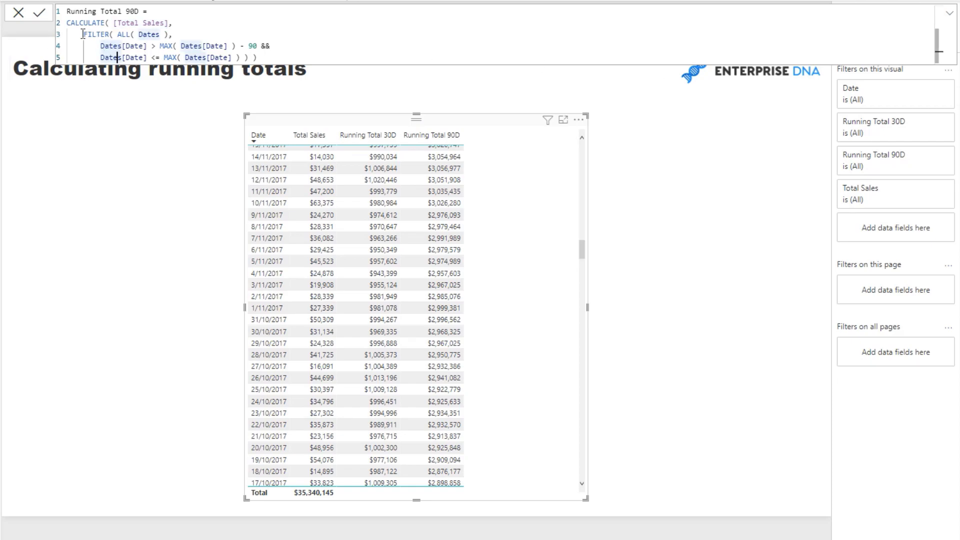
{"action": "left_click_drag", "start_coordinate": [82, 35], "coordinate": [290, 56]}
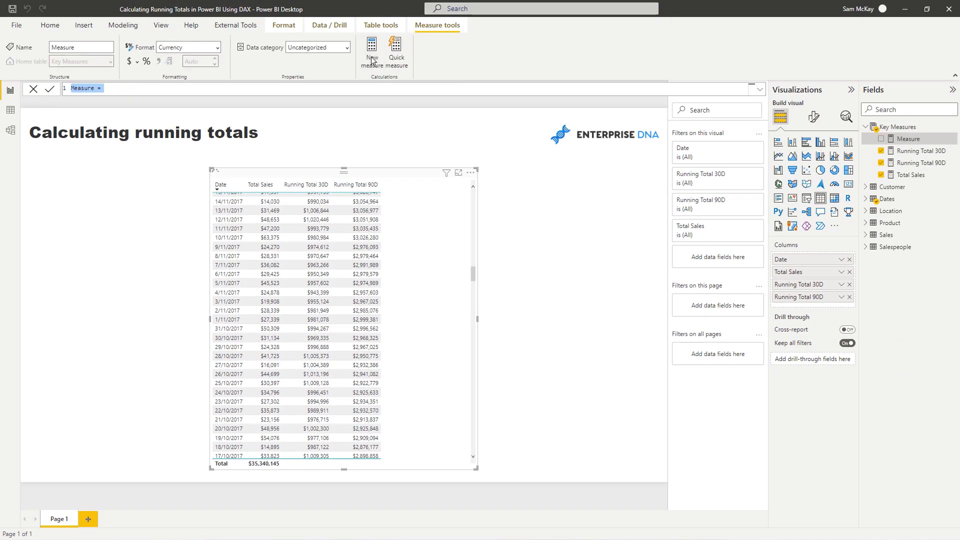
{"action": "type", "text": "Running Total"}
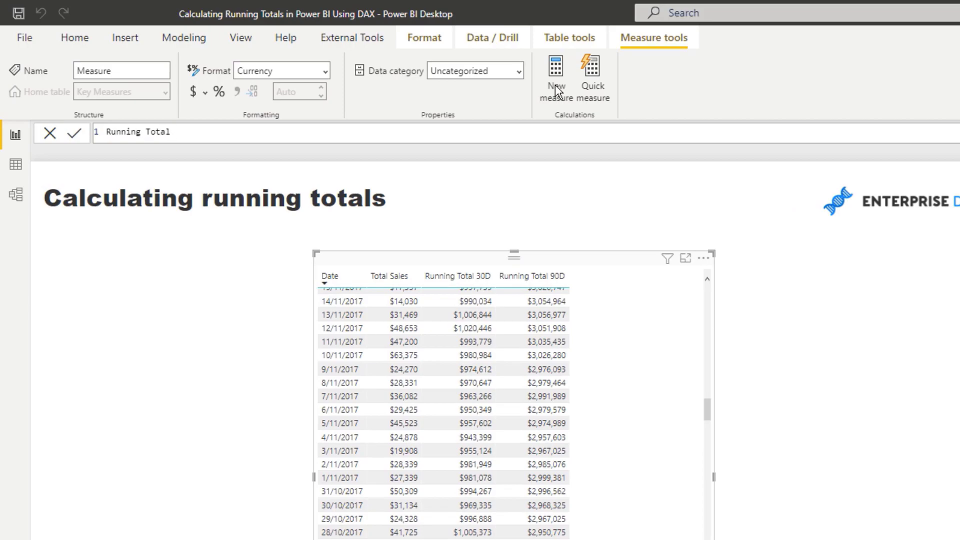
{"action": "type", "text": " 30"}
{"action": "type", "text": "D Alt"}
{"action": "type", "text": " ="}
Begin Running Total 30D Alt as CALCULATE( [Total Sales], DATESINPERIOD( Dates[Date].
{"action": "key", "text": "shift+Return"}
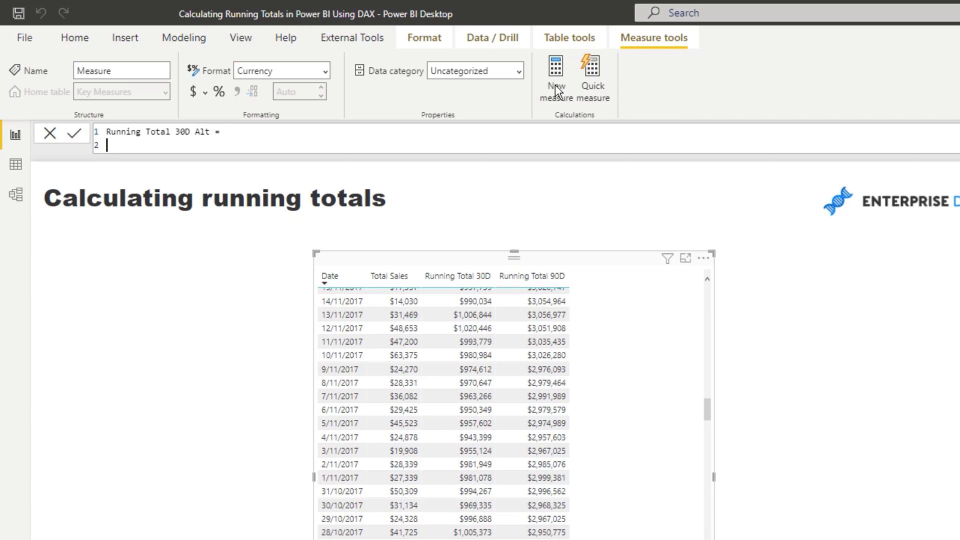
{"action": "type", "text": "ca"}
{"action": "key", "text": "Tab"}
{"action": "type", "text": "t"}
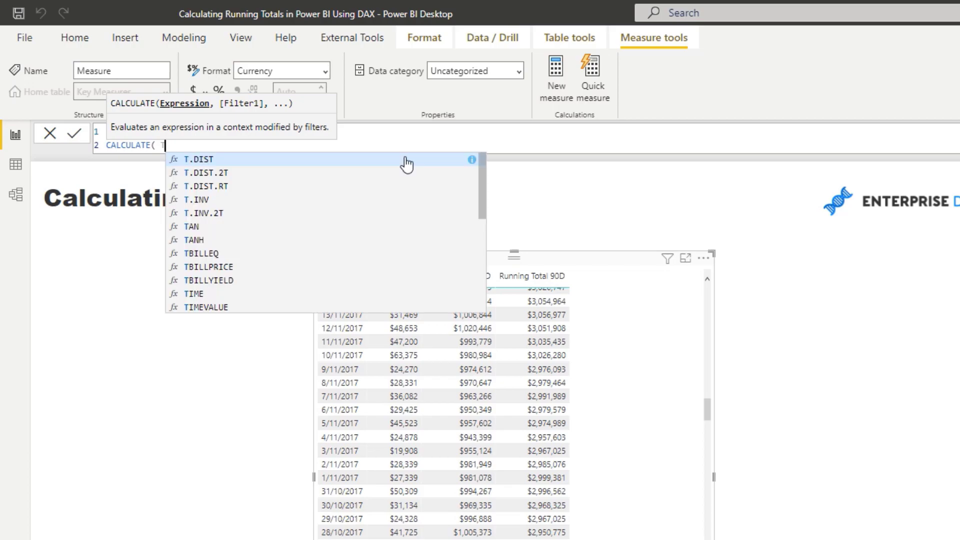
{"action": "type", "text": "ot"}
{"action": "left_click", "coordinate": [333, 215]}
{"action": "type", "text": ","}
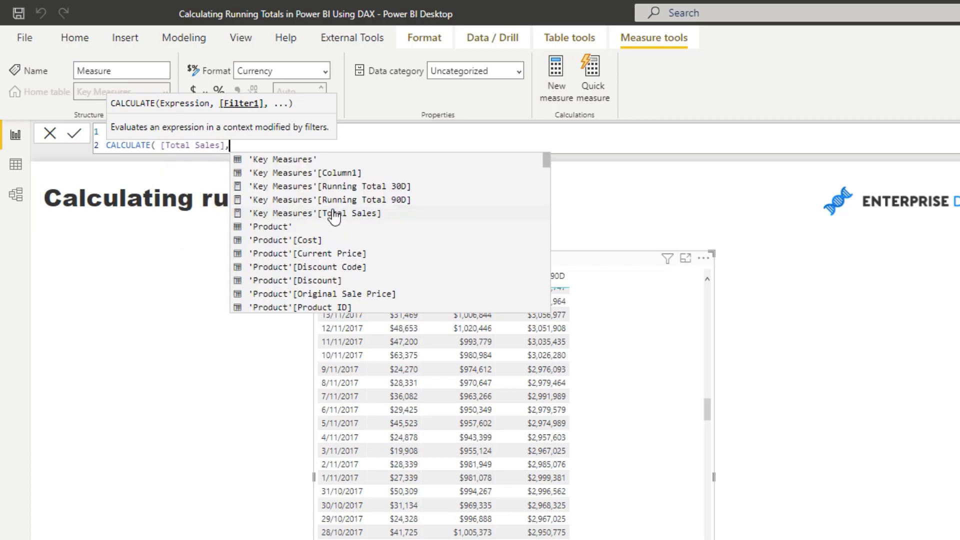
{"action": "key", "text": "shift+Return"}
{"action": "type", "text": "da"}
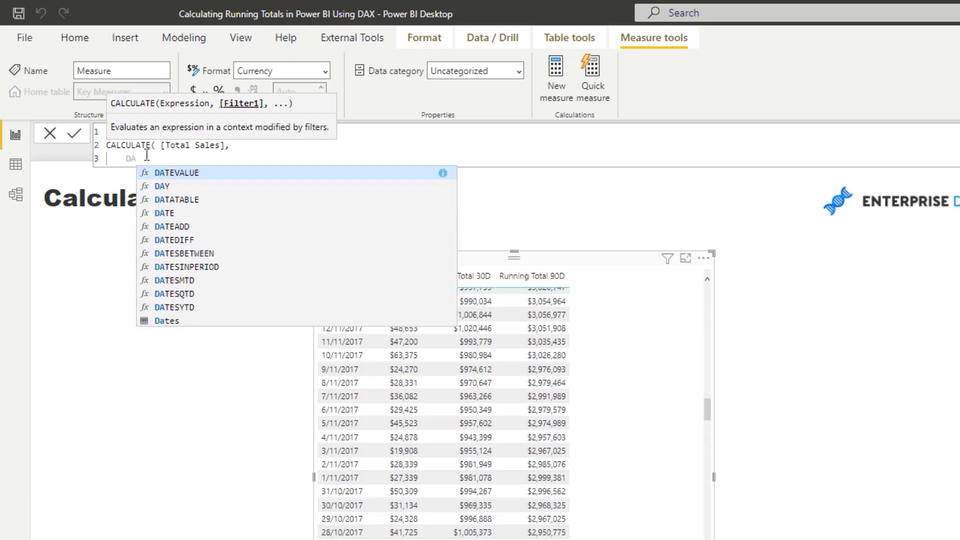
{"action": "type", "text": "t"}
{"action": "left_click", "coordinate": [182, 259]}
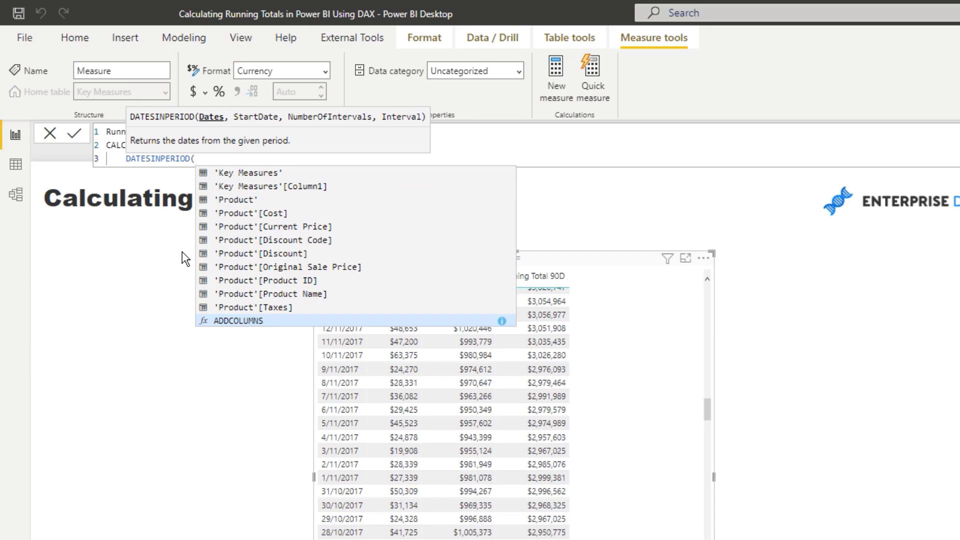
{"action": "key", "text": "shift+Return"}
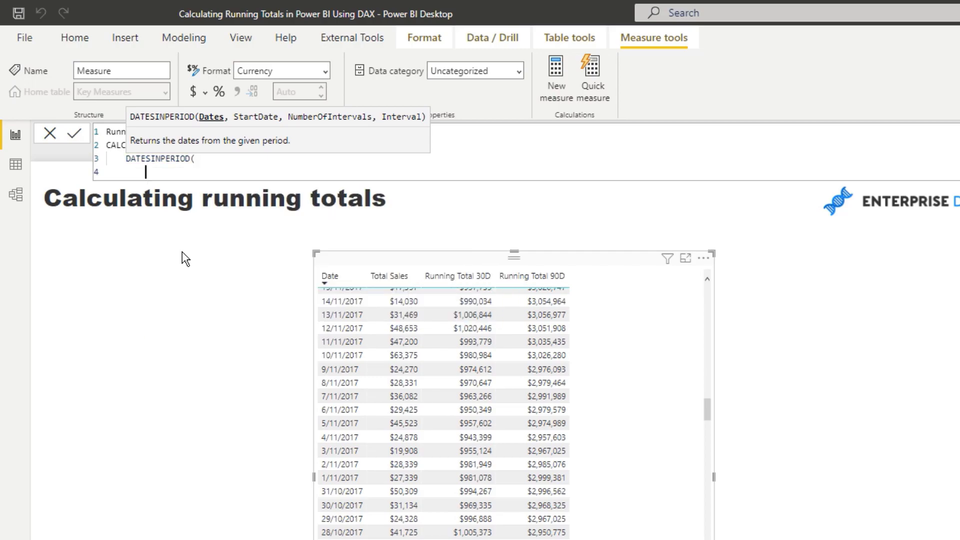
{"action": "key", "text": "Tab"}
{"action": "type", "text": "Dates"}
{"action": "key", "text": "Down"}
{"action": "key", "text": "Tab"}
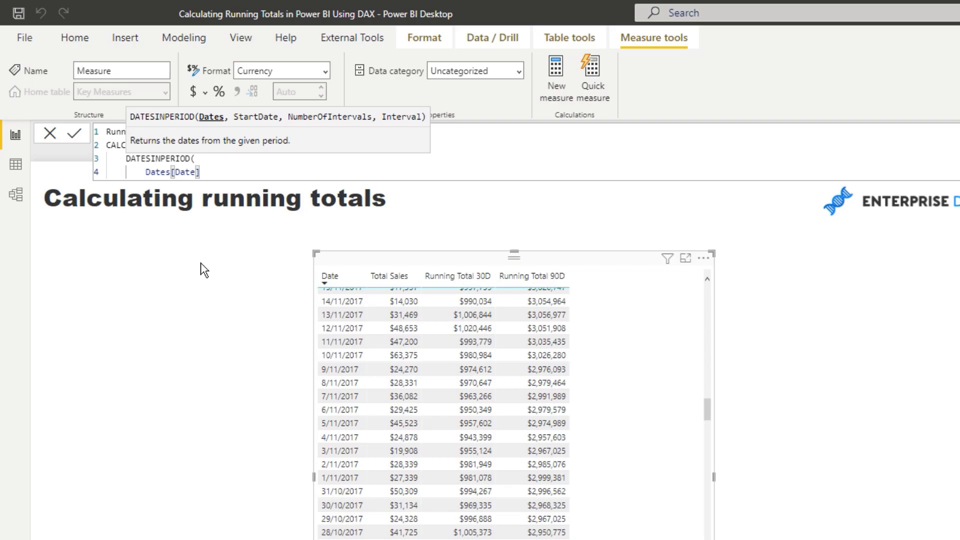
{"action": "type", "text": ","}
Add the MAX( Dates[Date] ), -30 and DAY arguments, then commit the measure.
{"action": "key", "text": "Return"}
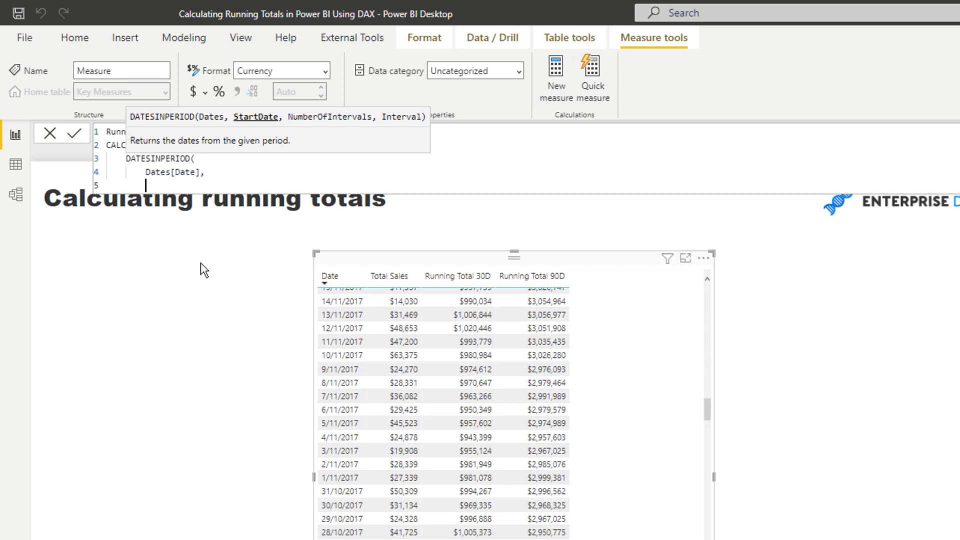
{"action": "type", "text": "MAX( "}
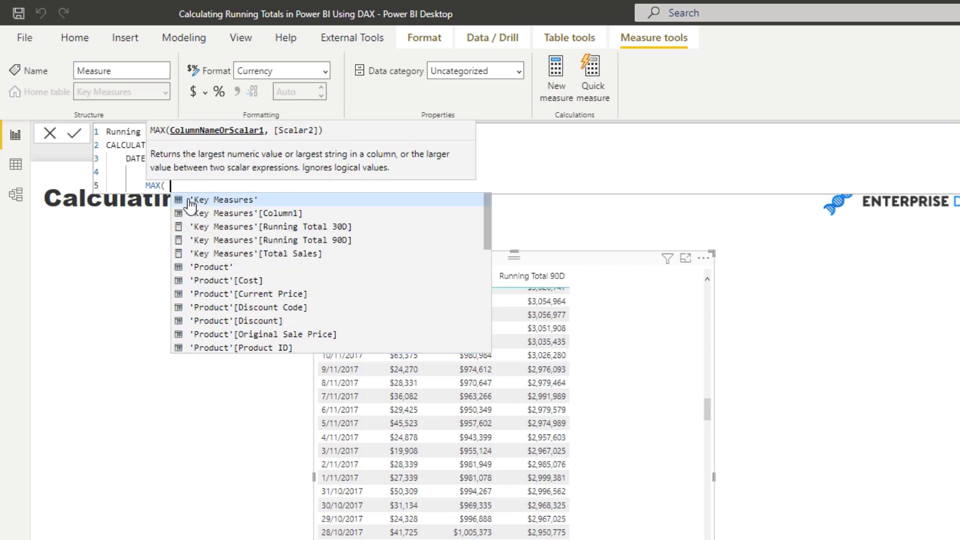
{"action": "type", "text": "Dates"}
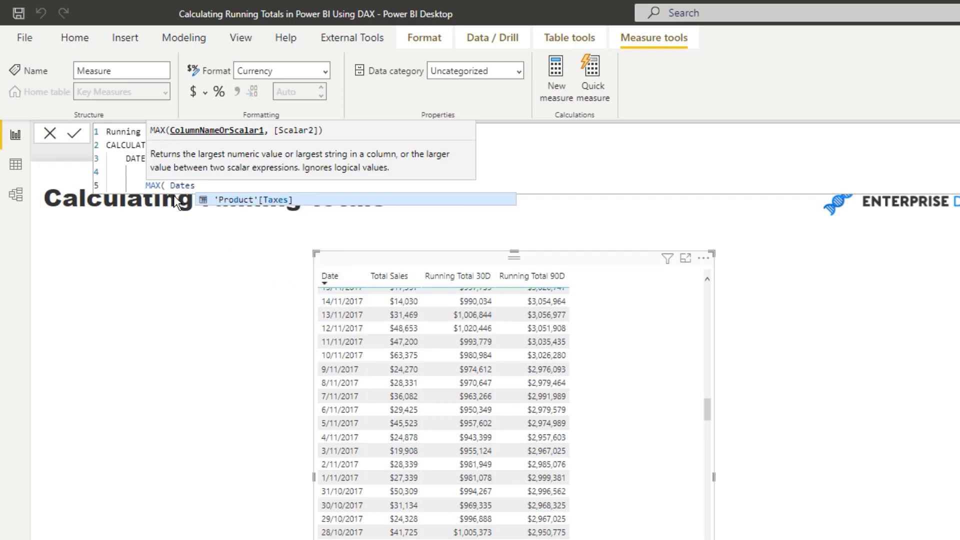
{"action": "key", "text": "BackSpace"}
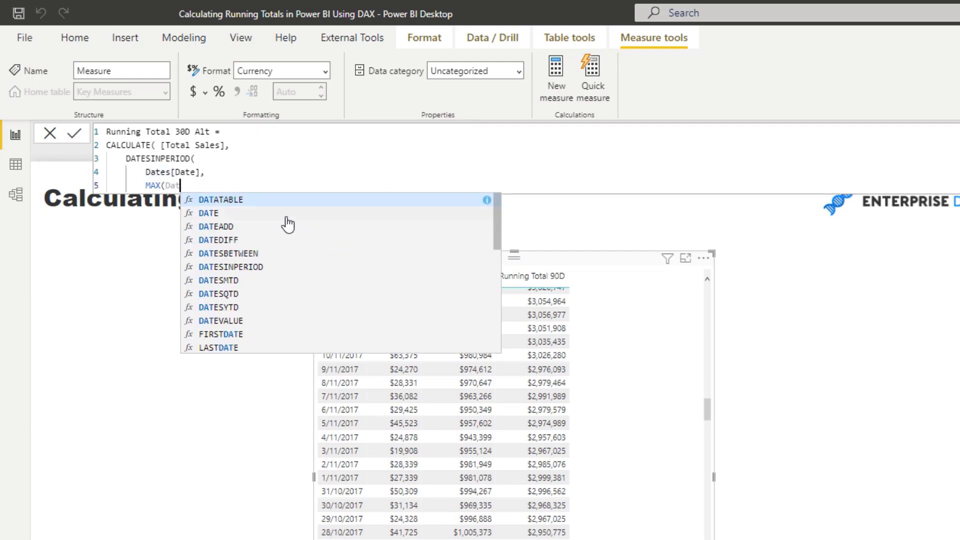
{"action": "type", "text": "s[Date] )"}
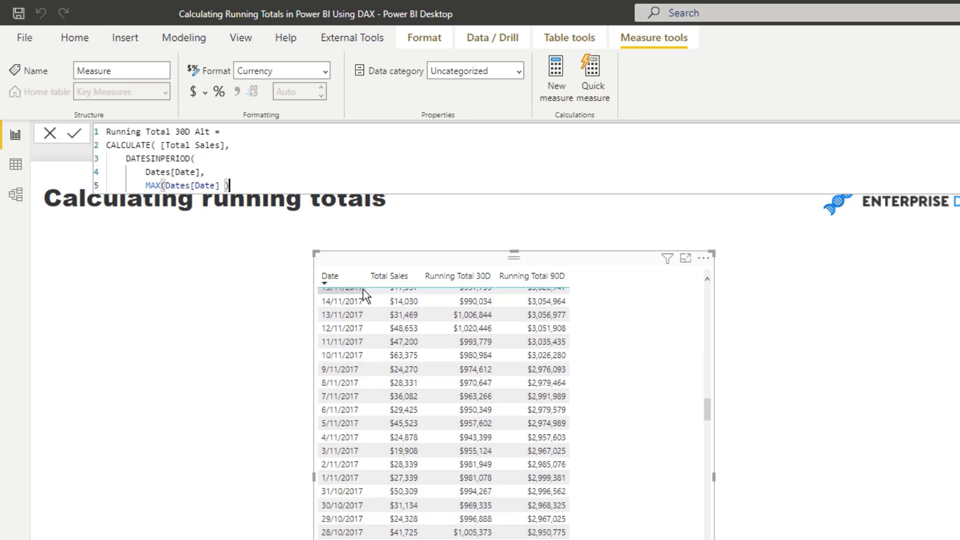
{"action": "left_click", "coordinate": [163, 185]}
{"action": "left_click", "coordinate": [245, 186]}
{"action": "type", "text": ","}
{"action": "key", "text": "Return"}
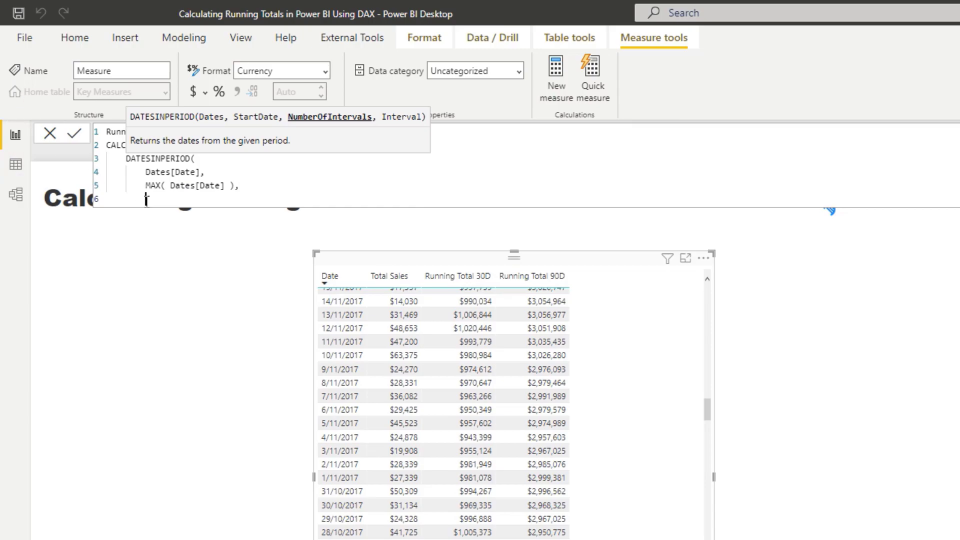
{"action": "type", "text": "-30,"}
{"action": "key", "text": "Return"}
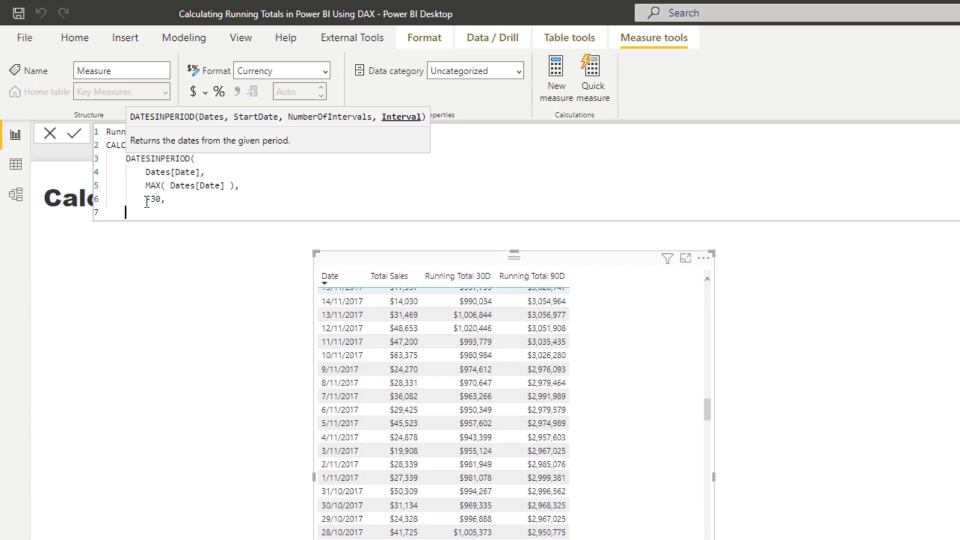
{"action": "key", "text": "BackSpace"}
{"action": "type", "text": "DAY"}
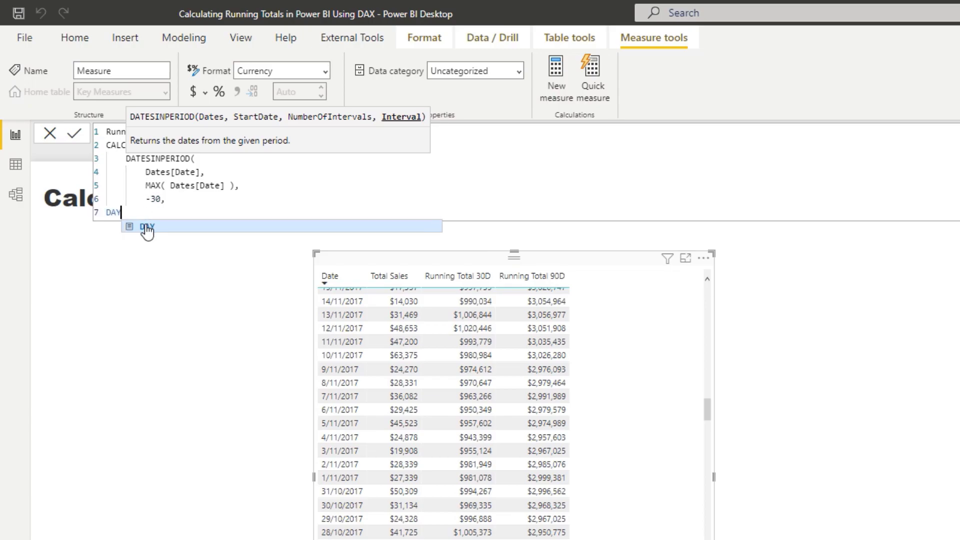
{"action": "type", "text": " )"}
{"action": "left_click", "coordinate": [107, 212]}
{"action": "key", "text": "Tab"}
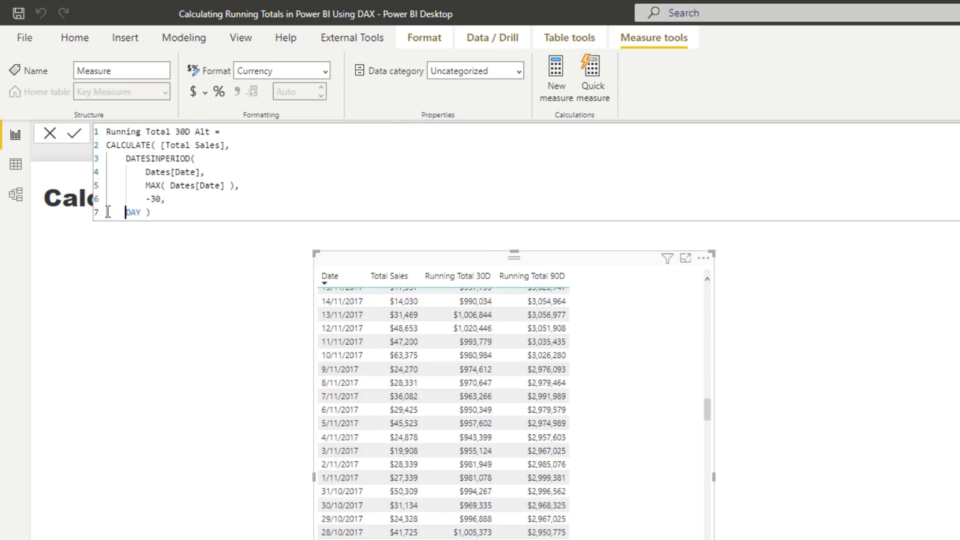
{"action": "key", "text": "Tab"}
{"action": "double_click", "coordinate": [154, 212]}
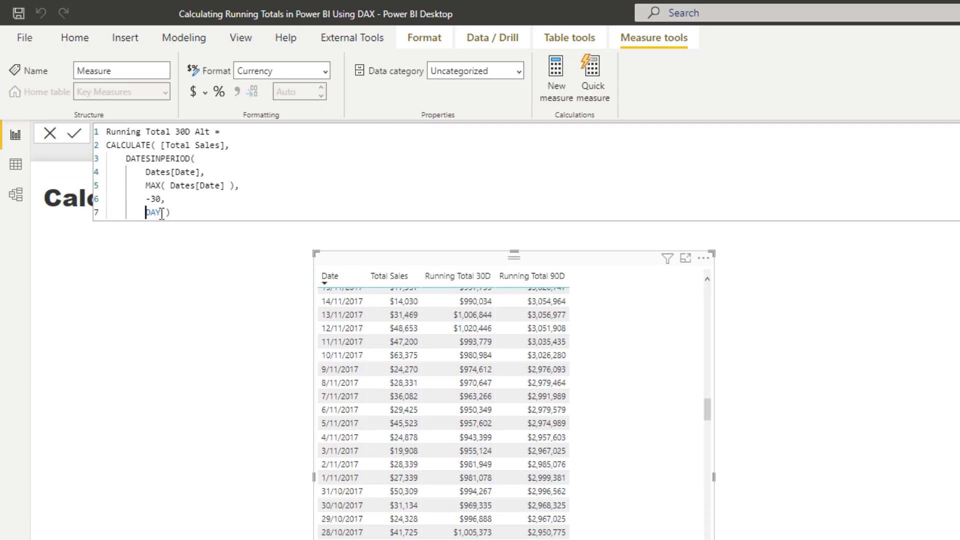
{"action": "key", "text": "BackSpace"}
{"action": "type", "text": "DAY"}
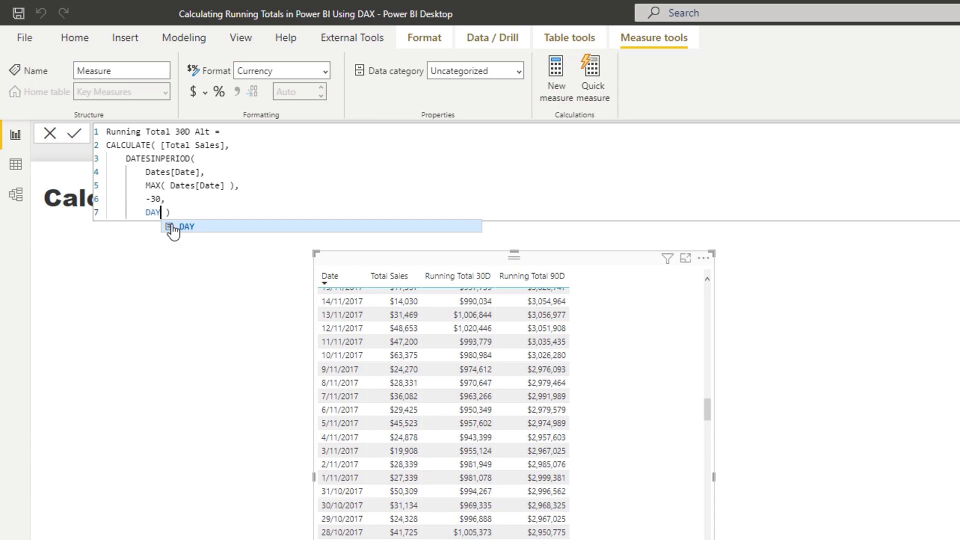
{"action": "type", "text": " )"}
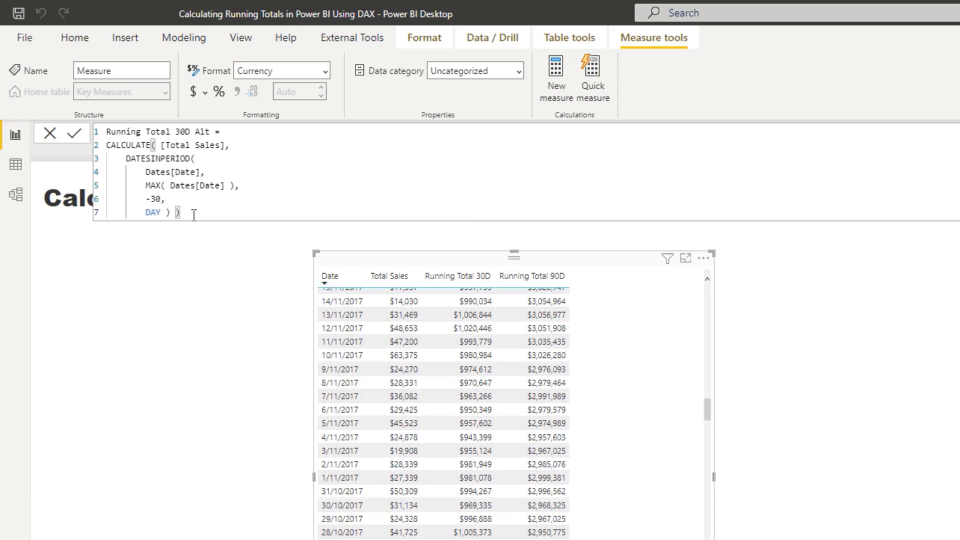
{"action": "key", "text": "Return"}
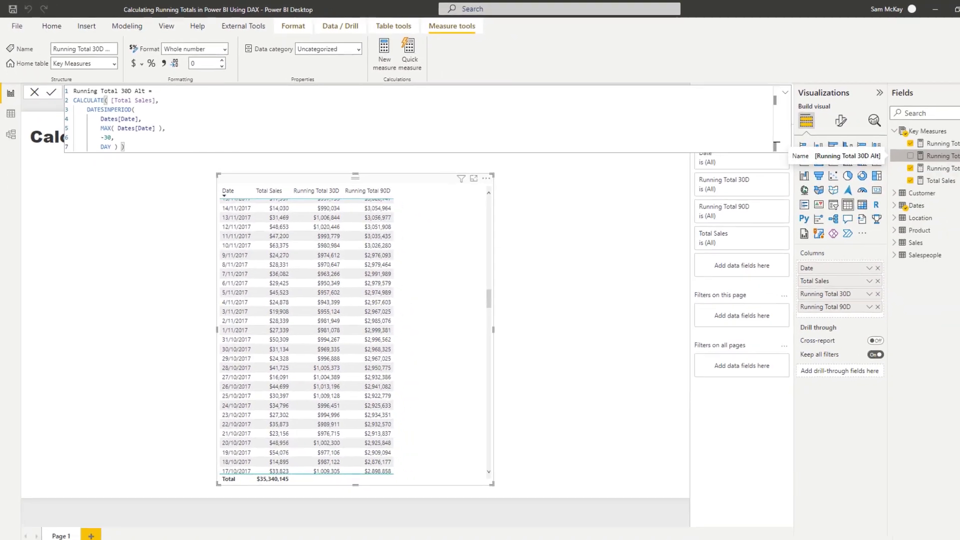
Add Running Total 30D Alt to the table as currency and nudge the table left.
{"action": "left_click_drag", "start_coordinate": [920, 151], "coordinate": [844, 293]}
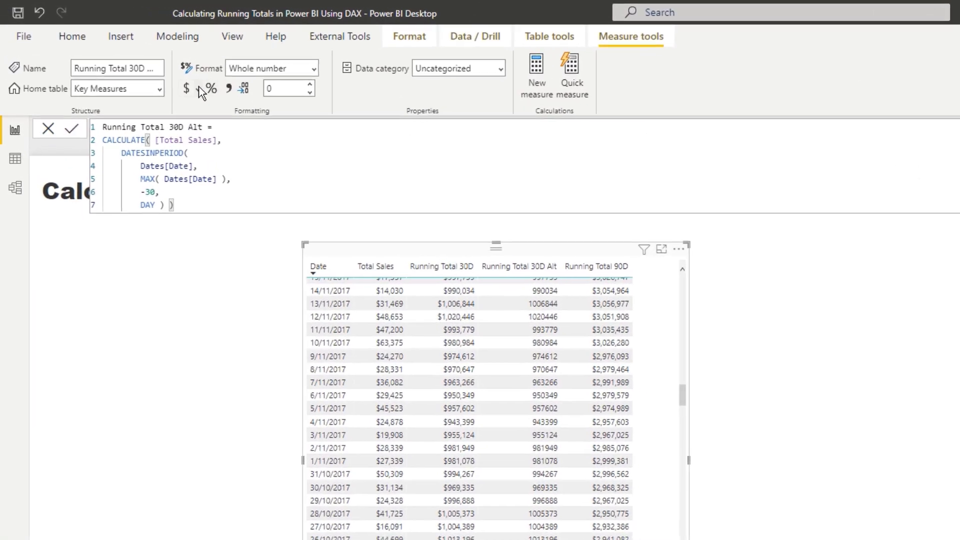
{"action": "left_click", "coordinate": [137, 61]}
{"action": "left_click", "coordinate": [234, 139]}
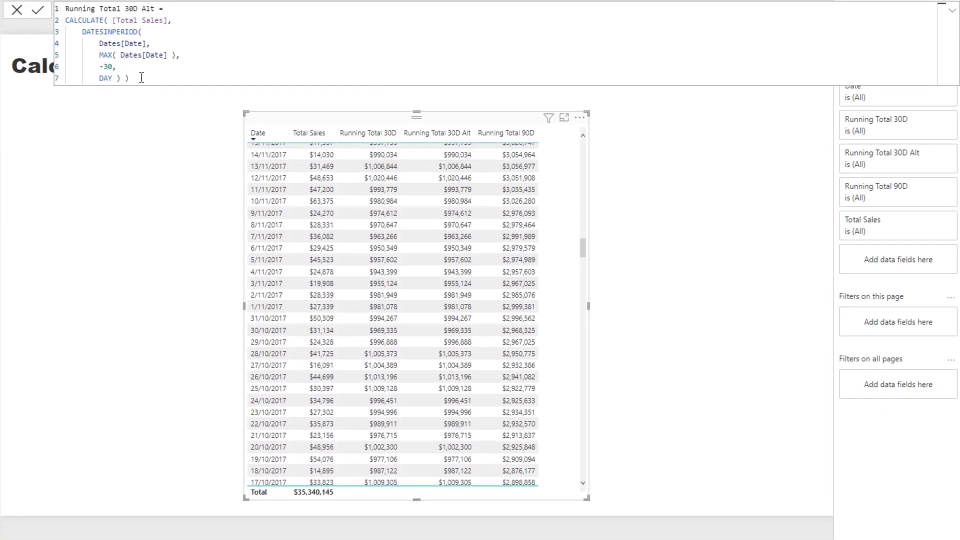
{"action": "mouse_move", "coordinate": [134, 79]}
{"action": "left_mouse_down"}
{"action": "mouse_move", "coordinate": [87, 49]}
{"action": "mouse_move", "coordinate": [66, 9]}
{"action": "left_mouse_up"}
{"action": "left_click", "coordinate": [180, 77]}
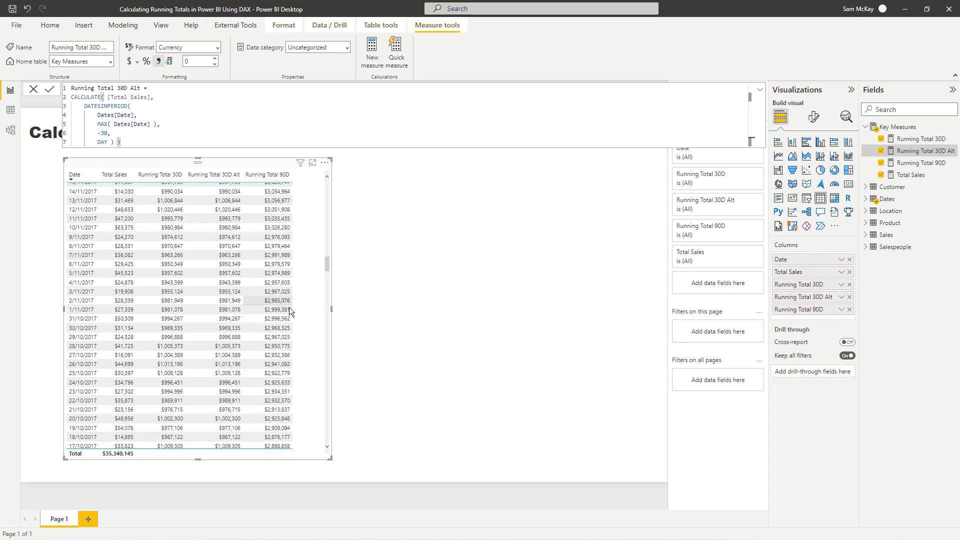
{"action": "left_click_drag", "start_coordinate": [234, 165], "coordinate": [204, 166]}
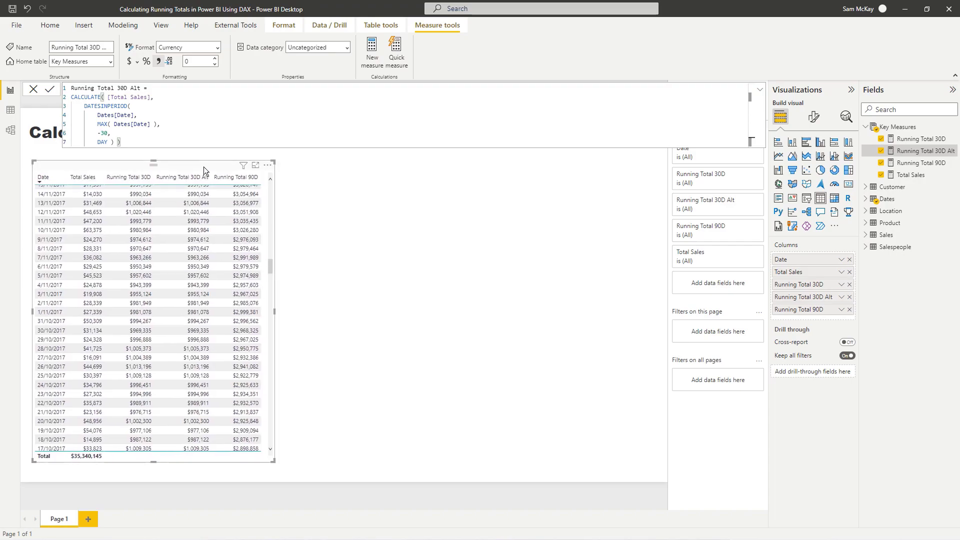
Duplicate the table into a resized area chart of Running Total 30D by Date.
{"action": "left_click", "coordinate": [48, 114]}
{"action": "key", "text": "ctrl+c"}
{"action": "key", "text": "ctrl+v"}
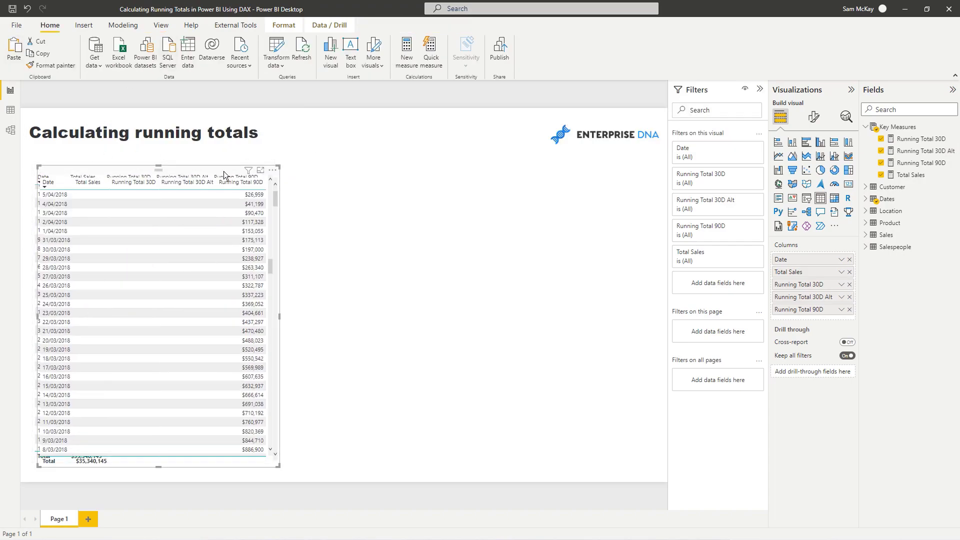
{"action": "left_click_drag", "start_coordinate": [223, 171], "coordinate": [454, 169]}
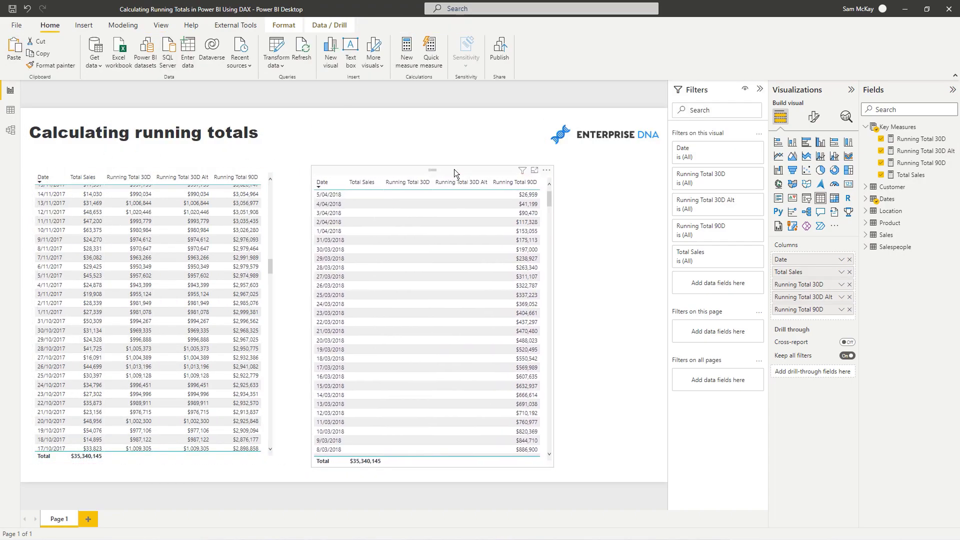
{"action": "left_click", "coordinate": [850, 309]}
{"action": "left_click", "coordinate": [849, 297]}
{"action": "left_click", "coordinate": [849, 272]}
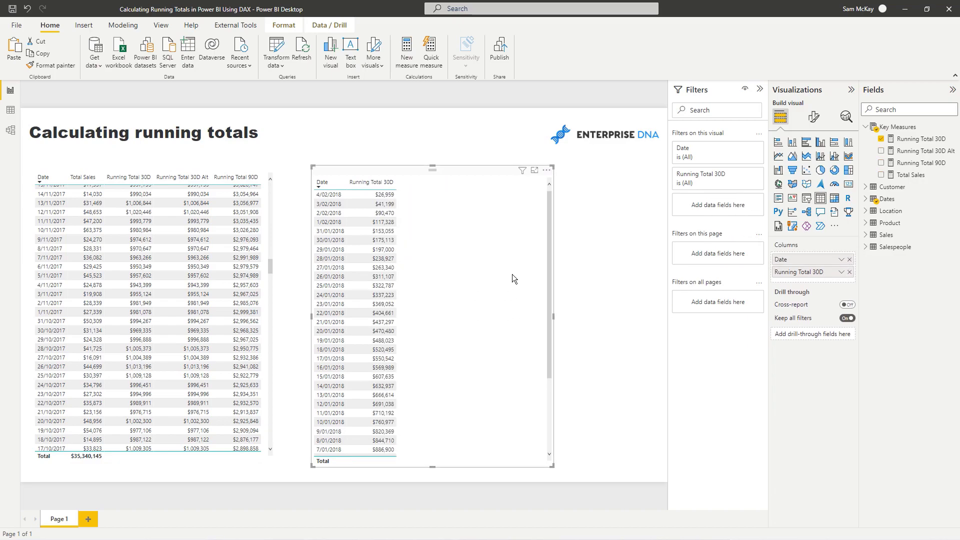
{"action": "left_click", "coordinate": [792, 155]}
{"action": "left_click_drag", "start_coordinate": [433, 466], "coordinate": [433, 293]}
{"action": "left_click_drag", "start_coordinate": [554, 229], "coordinate": [647, 230]}
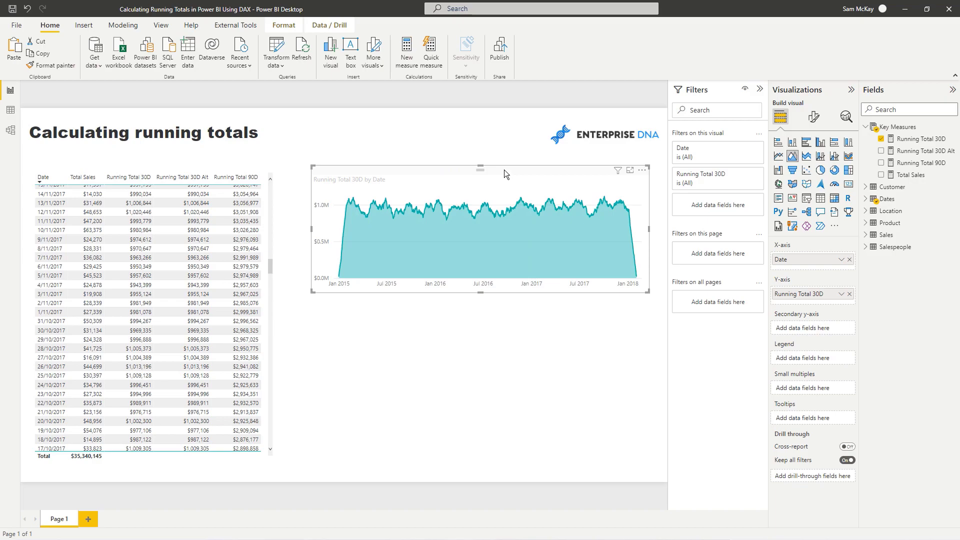
Add a Year slicer from the Dates table and select 2017.
{"action": "left_click", "coordinate": [866, 198]}
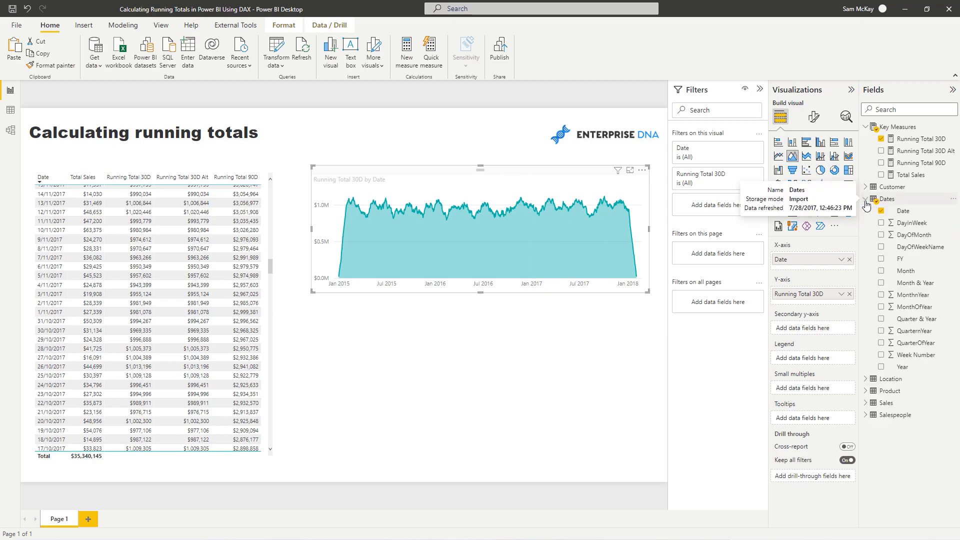
{"action": "left_click_drag", "start_coordinate": [901, 368], "coordinate": [374, 353]}
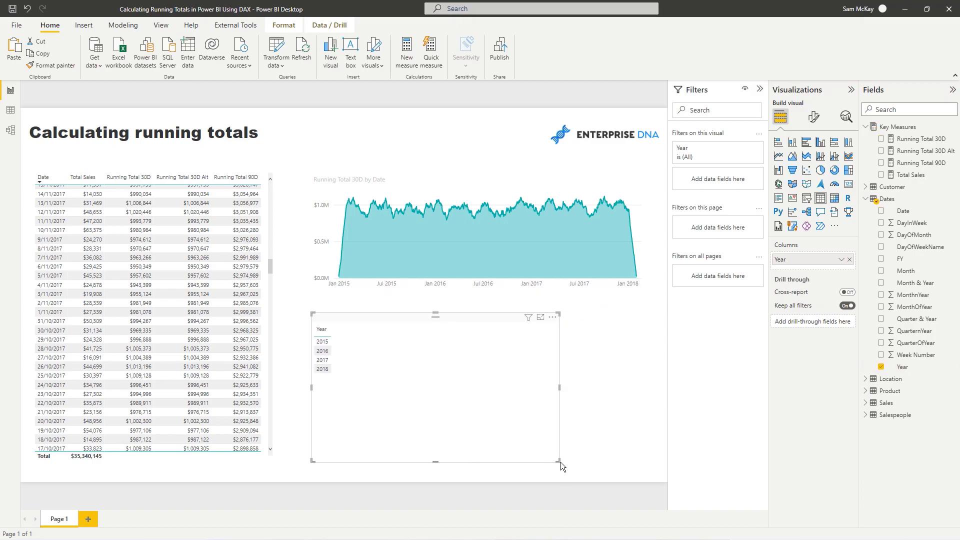
{"action": "left_click_drag", "start_coordinate": [650, 463], "coordinate": [522, 392]}
{"action": "left_click", "coordinate": [806, 198]}
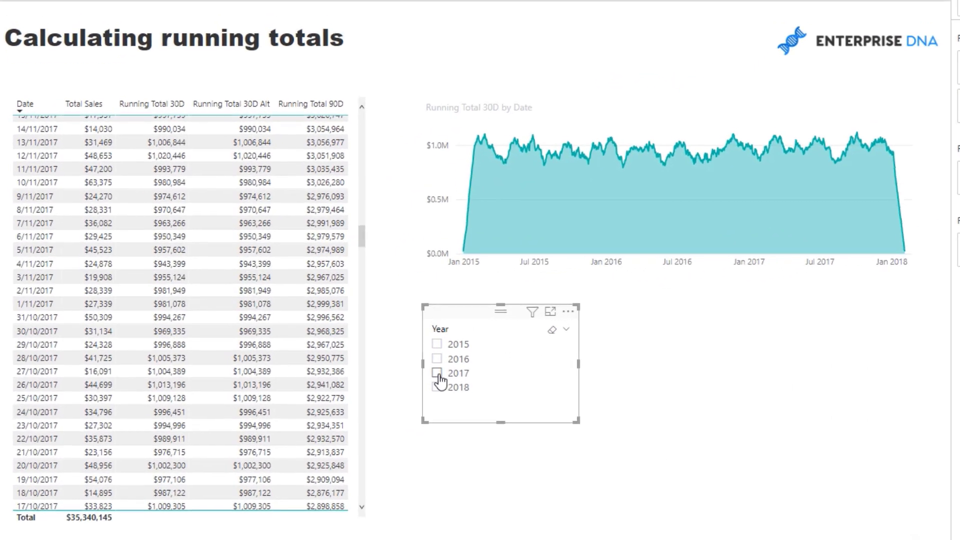
{"action": "left_click", "coordinate": [437, 373]}
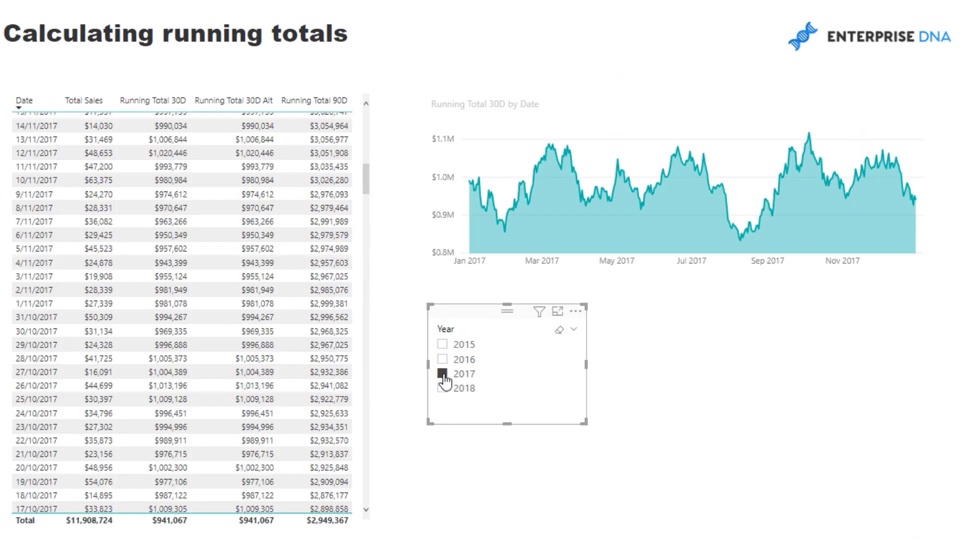